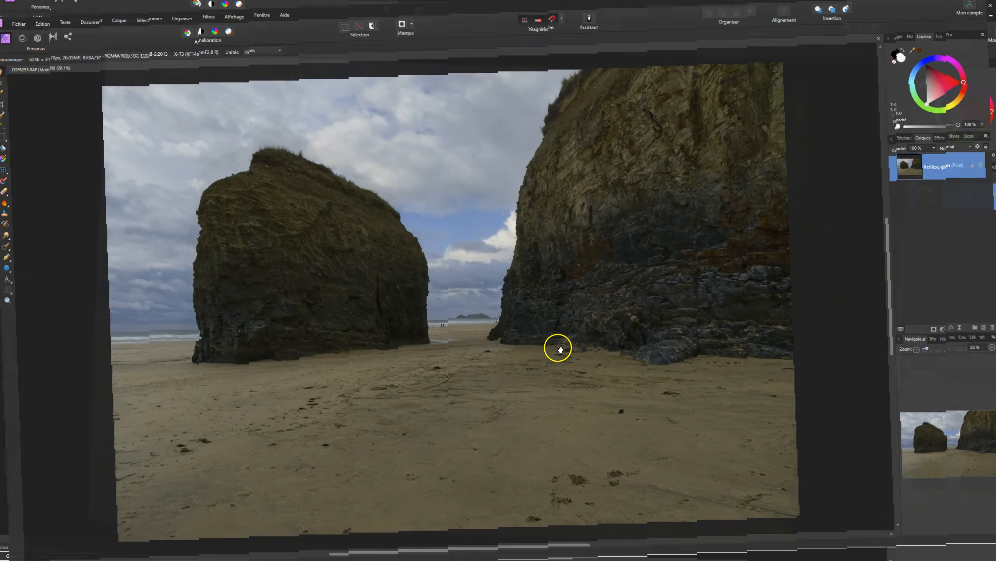
Duplicate the Arrière-plan layer and load the copy's luminosity as a selection, checking it in quick mask mode
left_click(909, 183)
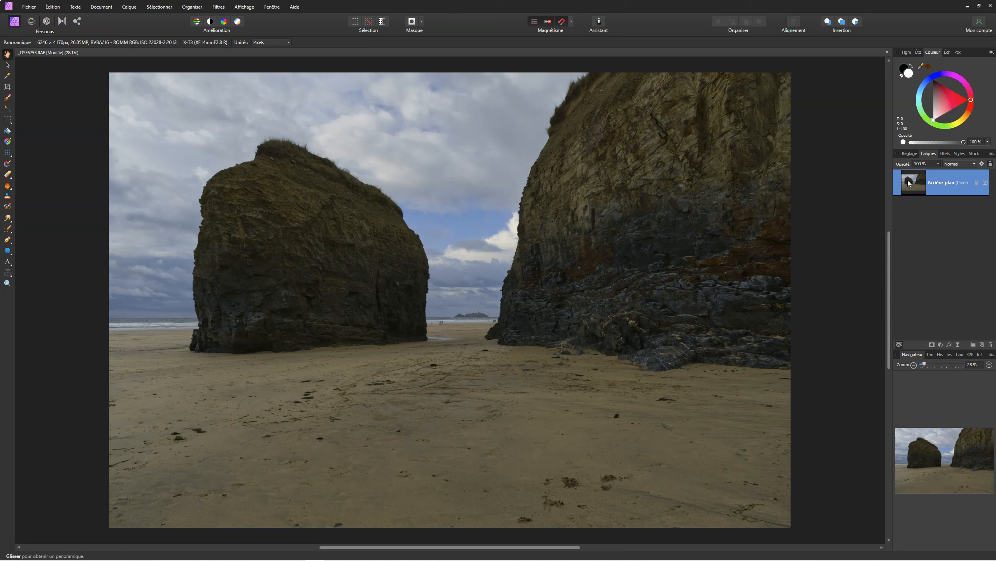
key("ctrl+j")
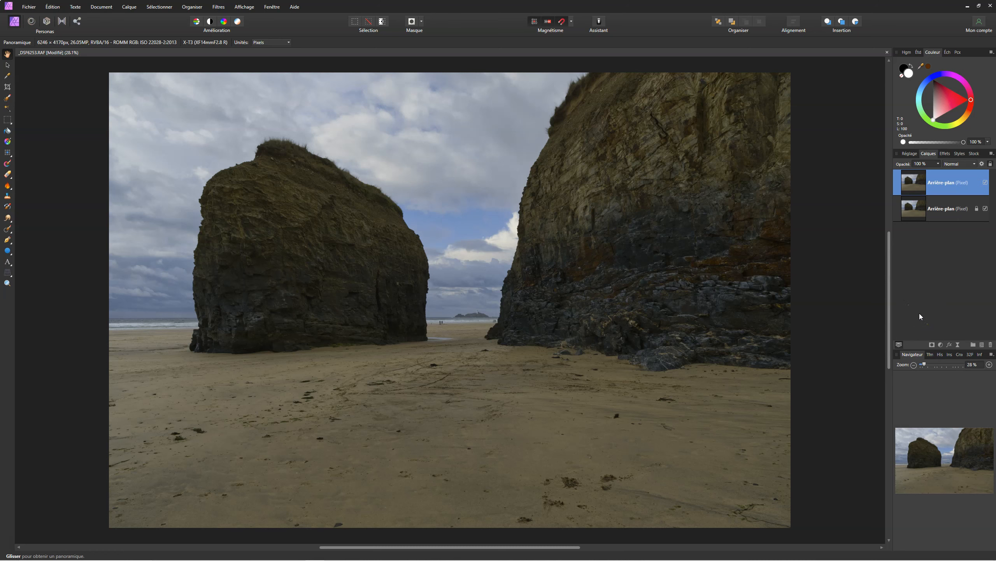
left_click(916, 178, "alt")
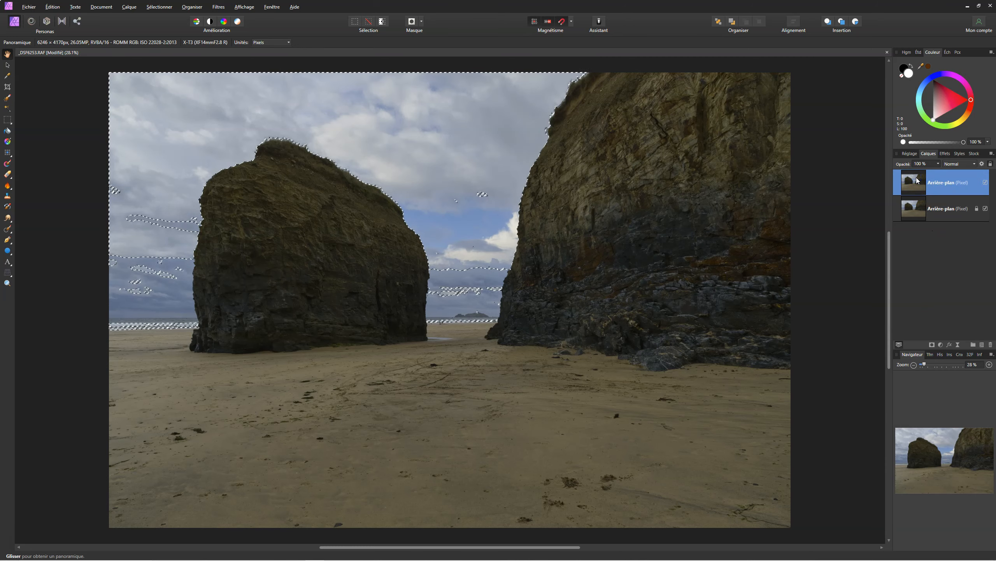
key("q")
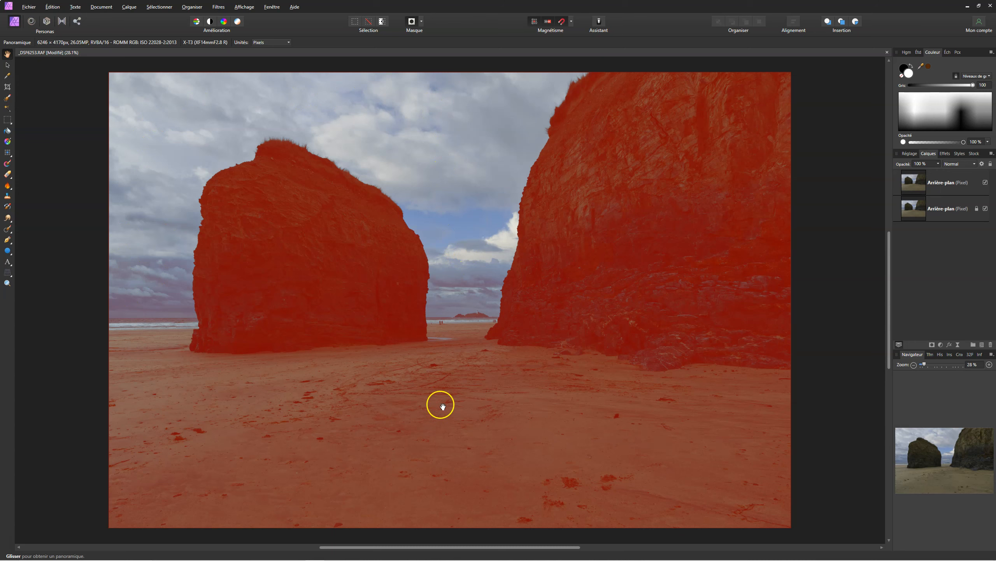
key("q")
Add a default Curves adjustment masked by the luminosity selection, and deselect
left_click(909, 153)
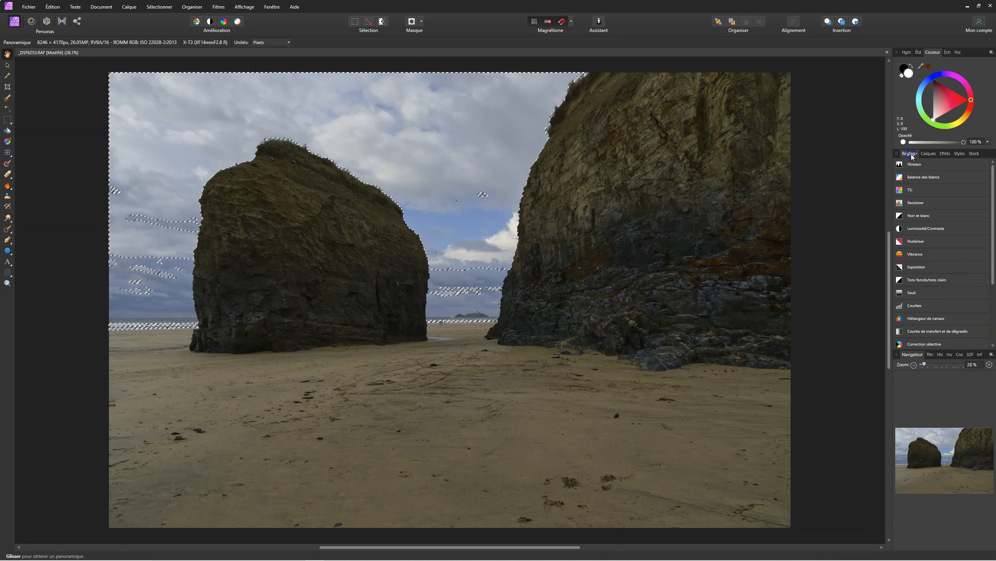
left_click(917, 307)
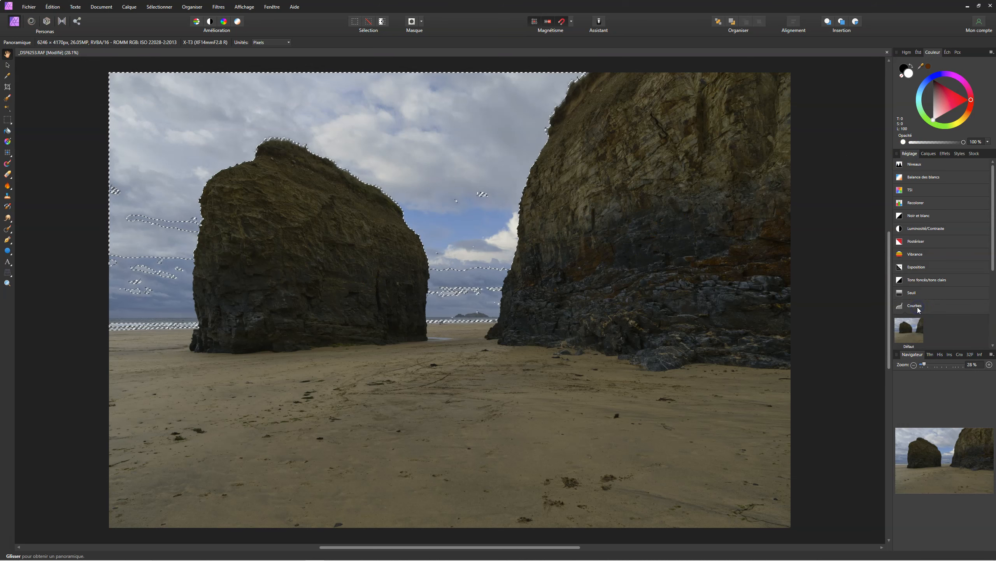
left_click(911, 334)
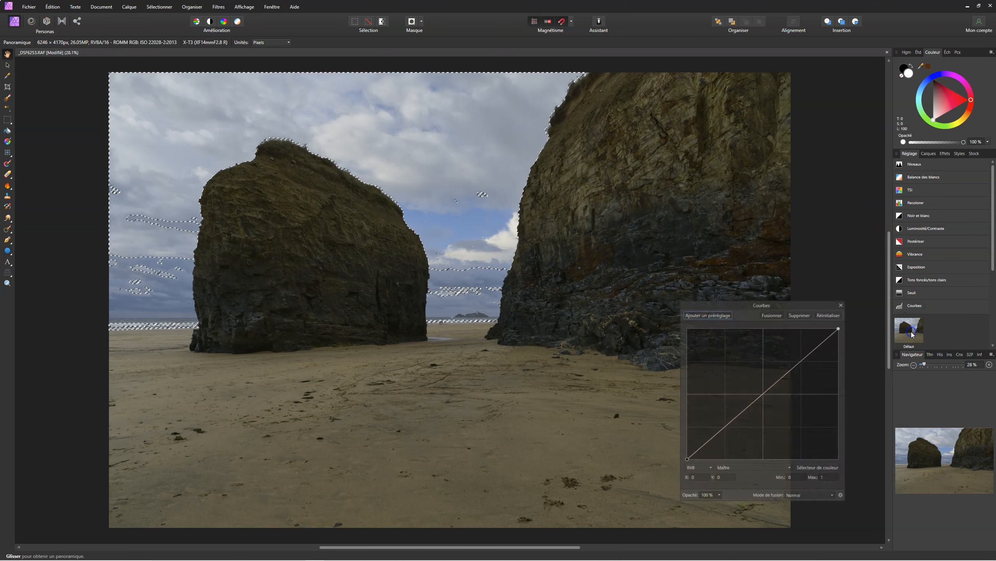
left_click(928, 153)
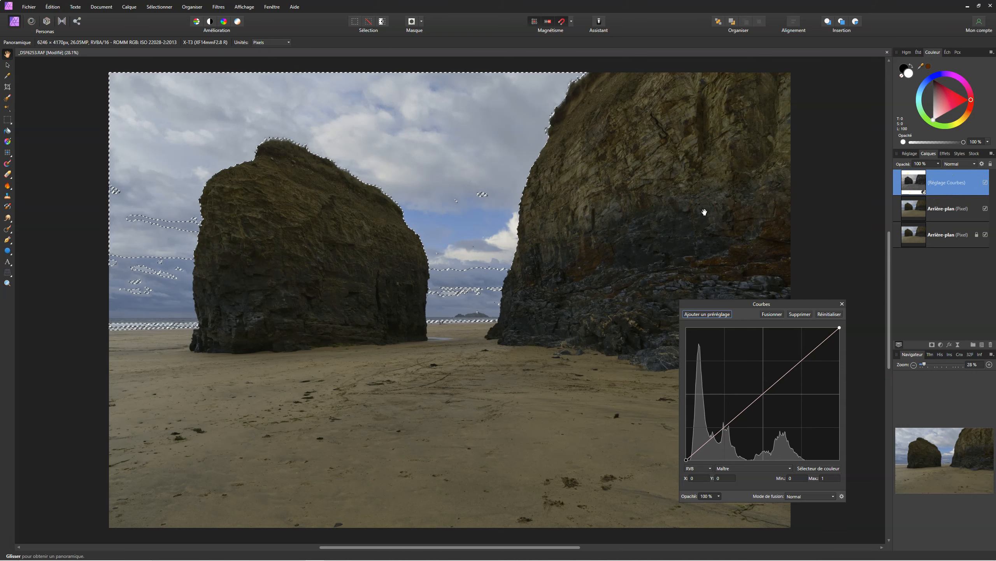
key("ctrl+d")
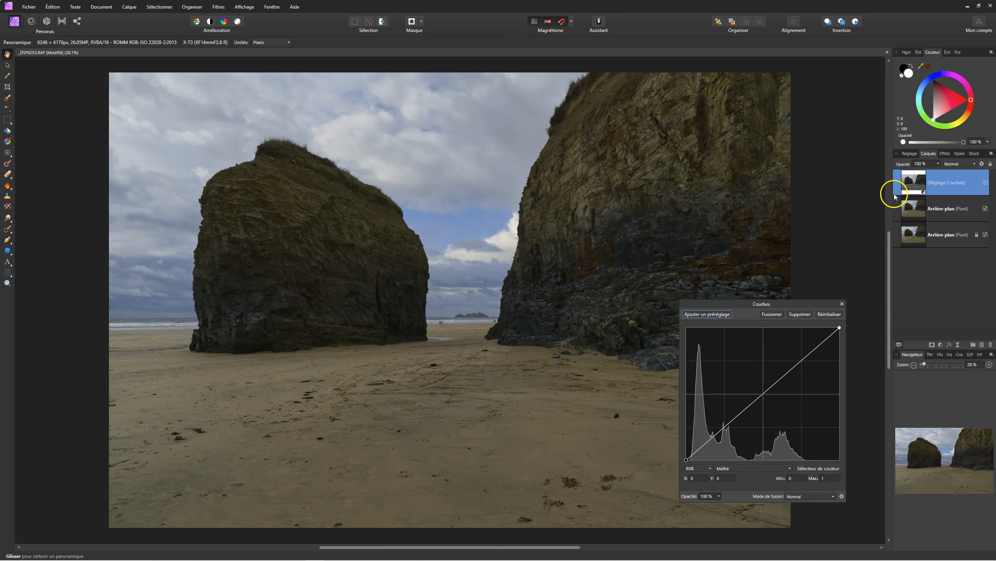
View the Curves adjustment's greyscale luminosity mask on its own and return to the normal image view
left_click(912, 186, "alt")
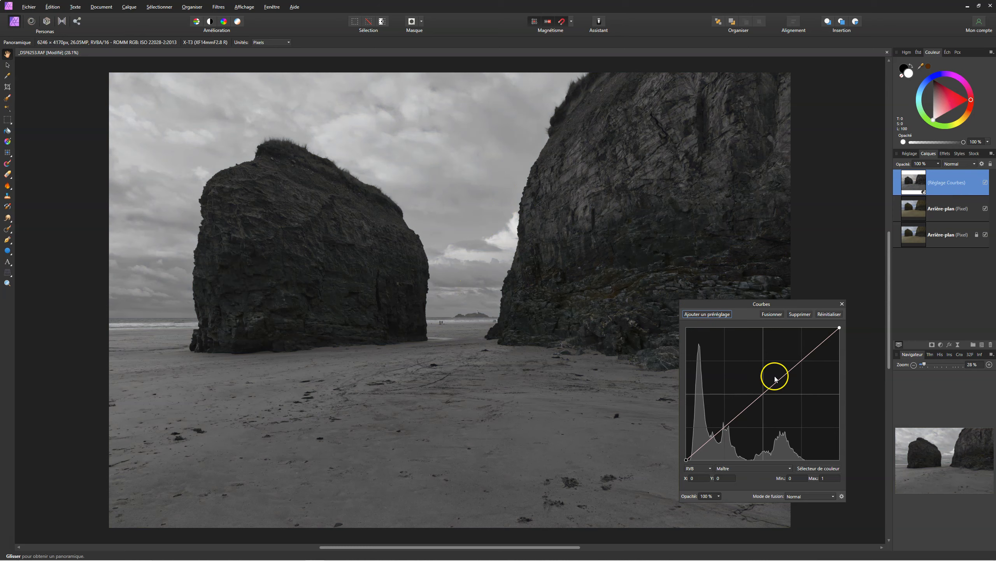
left_click(915, 207)
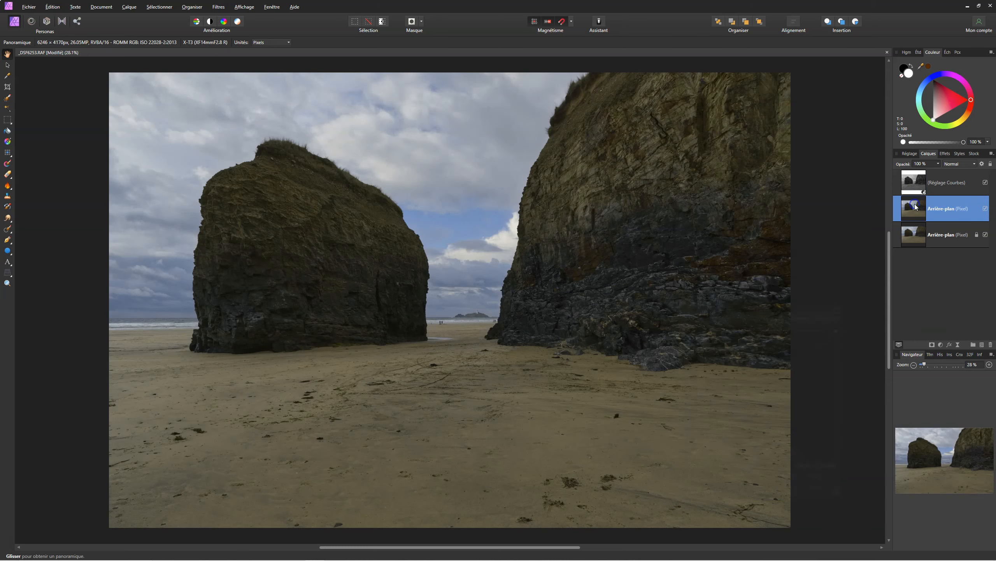
left_click(916, 185)
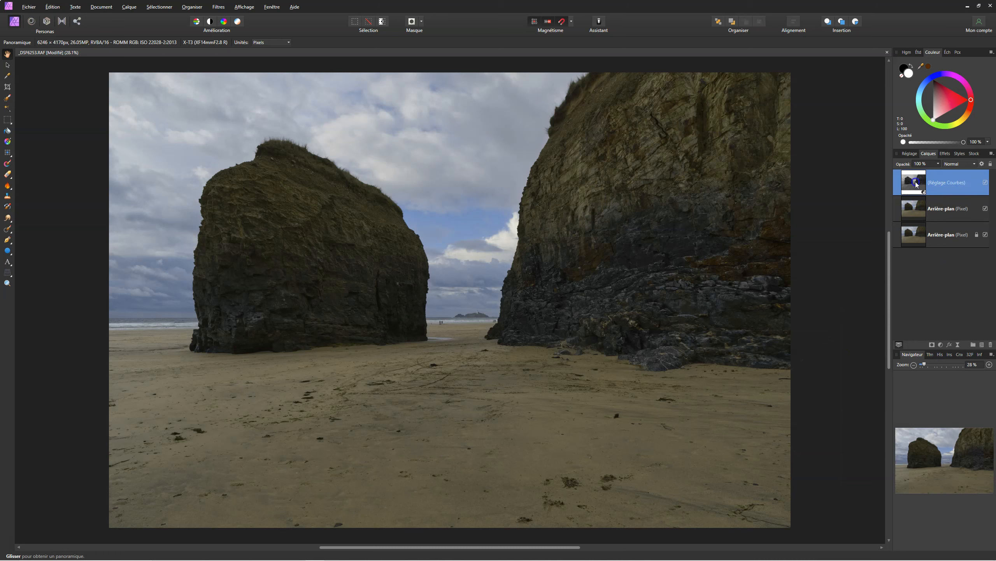
Darken the bright areas with the Curves adjustment by lowering its midpoint to about X 0.488, Y 0.328 and anchoring the highlights, and compare before and after
double_click(915, 181)
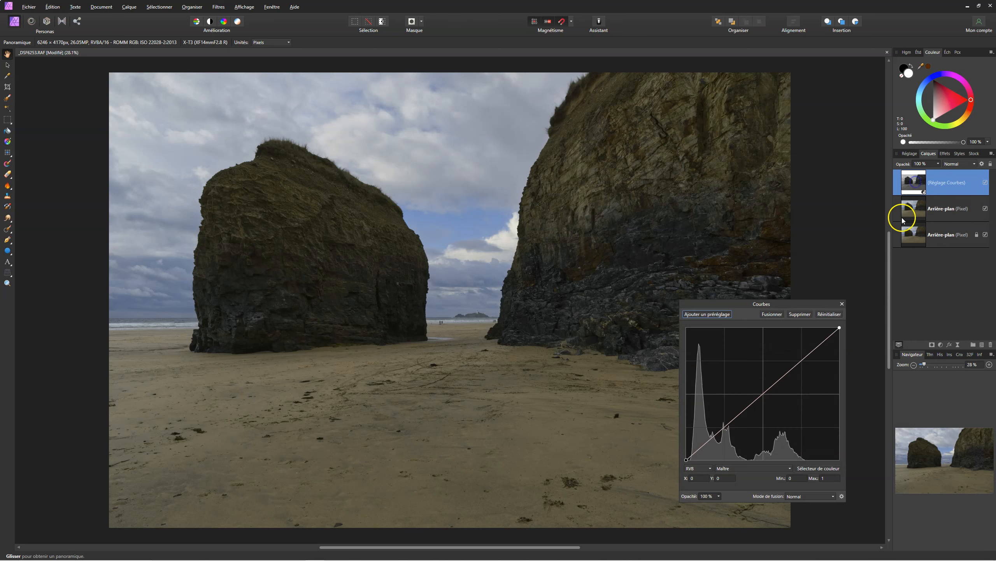
left_click(761, 394)
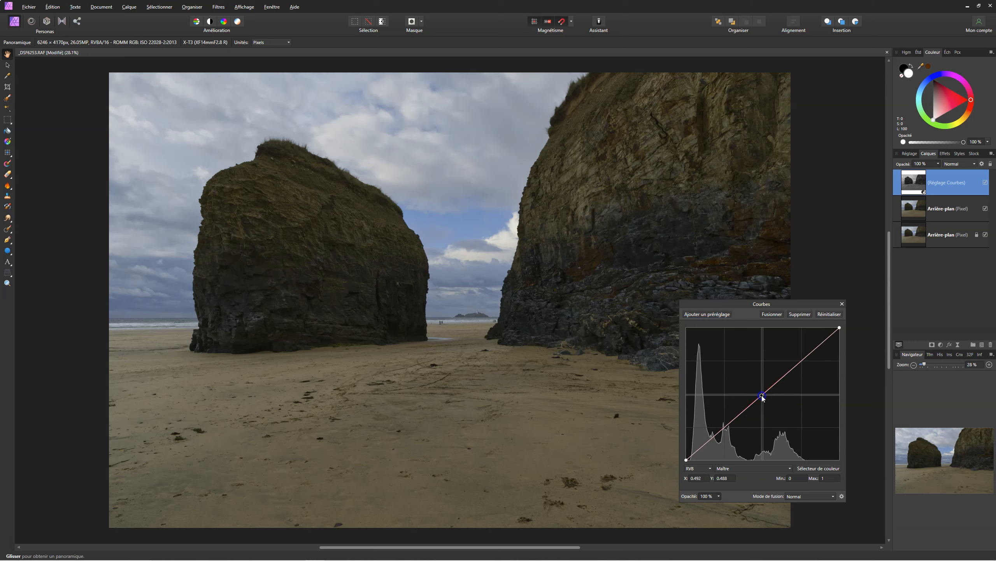
left_click_drag(762, 396, 809, 368)
mouse_move(761, 411)
left_mouse_down()
mouse_move(773, 420)
mouse_move(761, 416)
left_mouse_up()
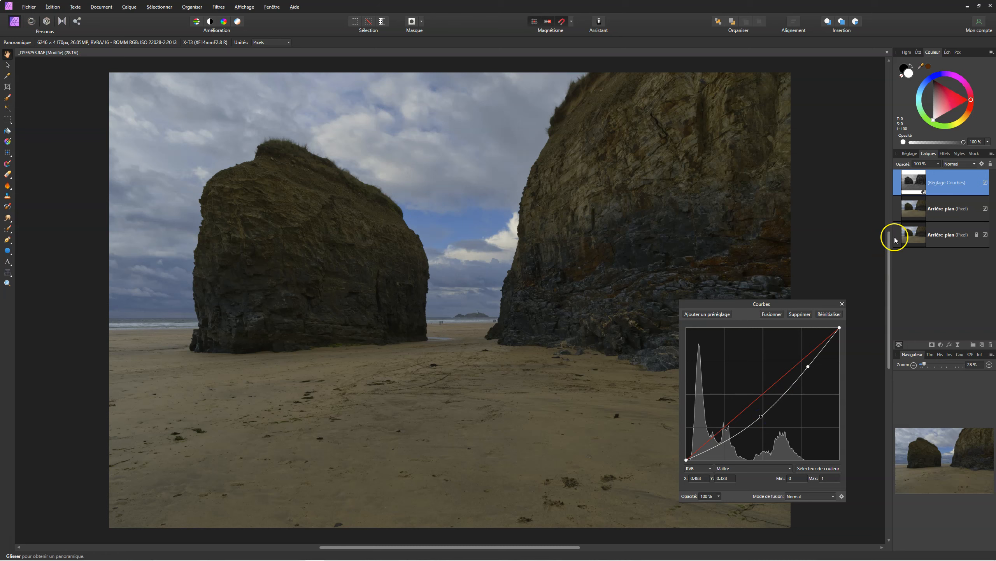
left_click(986, 182)
left_click(986, 182)
left_click(843, 304)
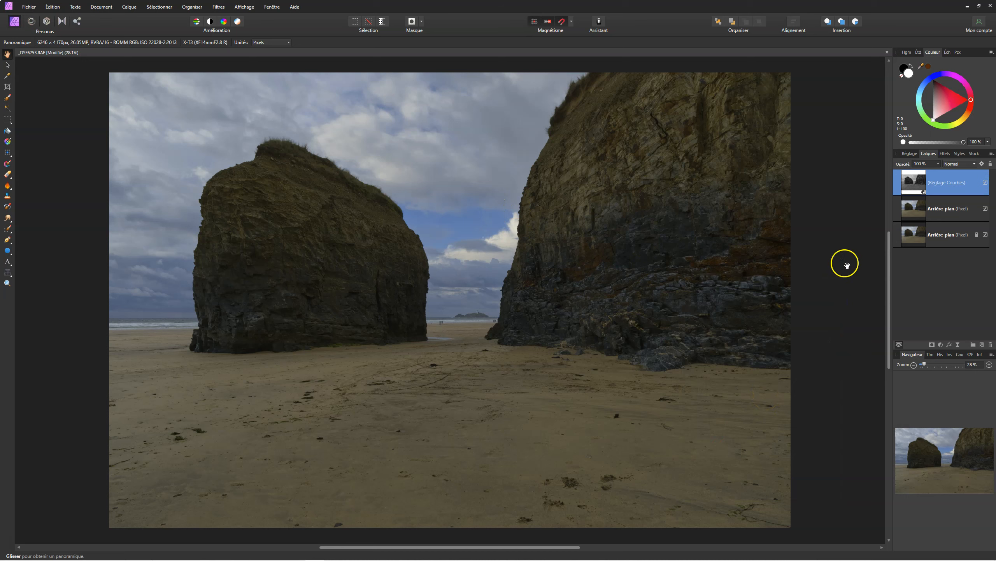
Load the luminosity of the unlocked Arrière-plan copy as a selection and invert the pixel selection
left_click(917, 208)
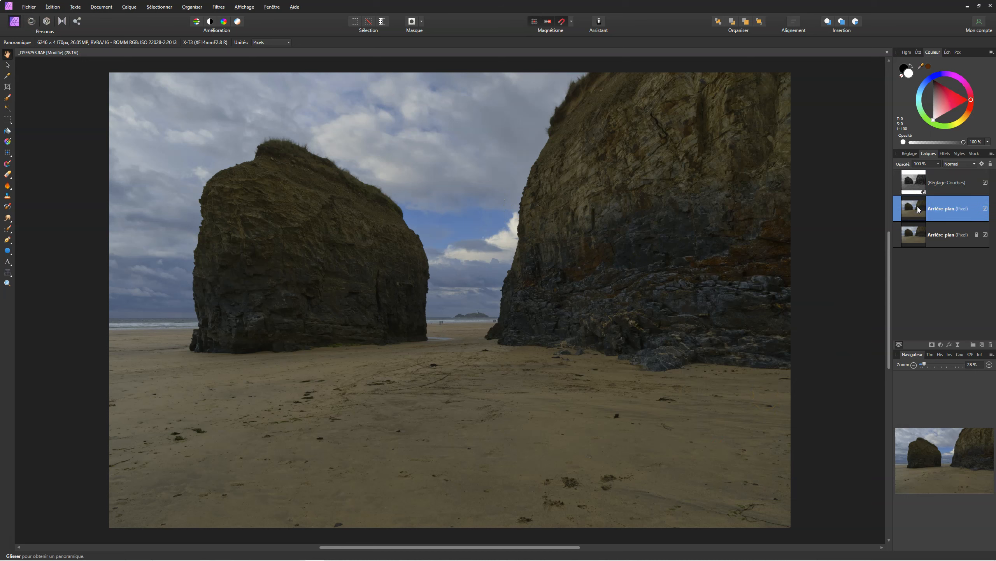
left_click(917, 207, "ctrl+shift")
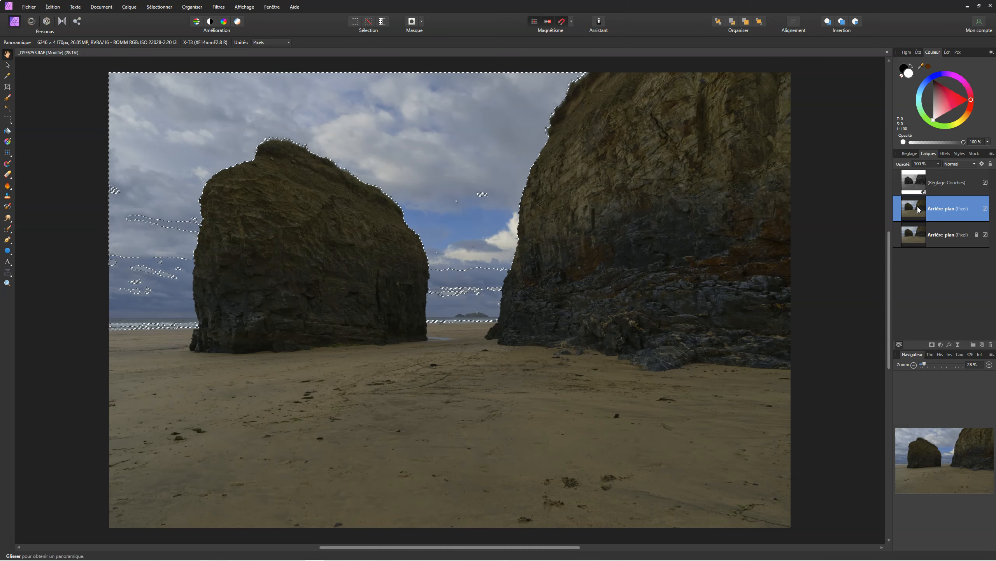
left_click(160, 7)
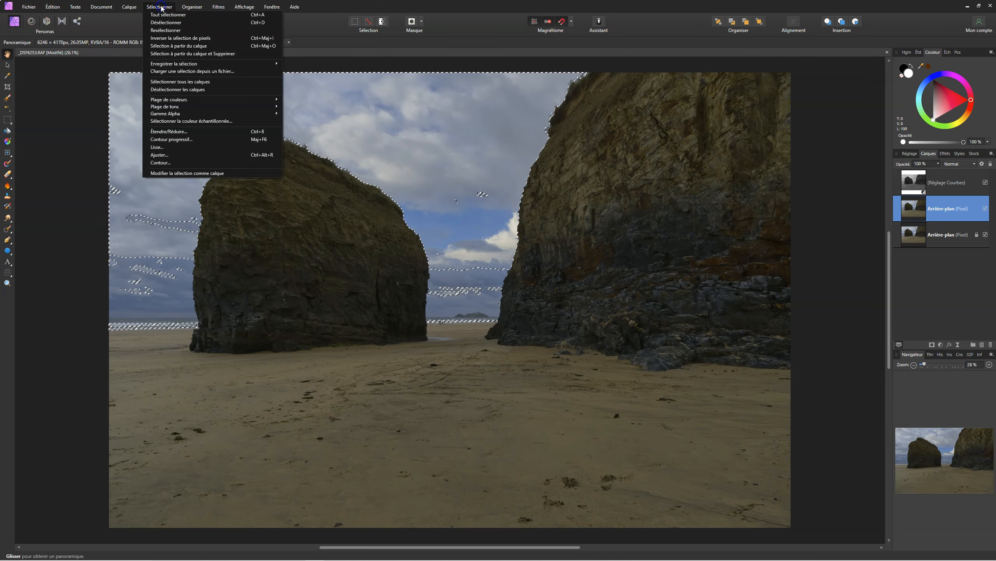
left_click(166, 38)
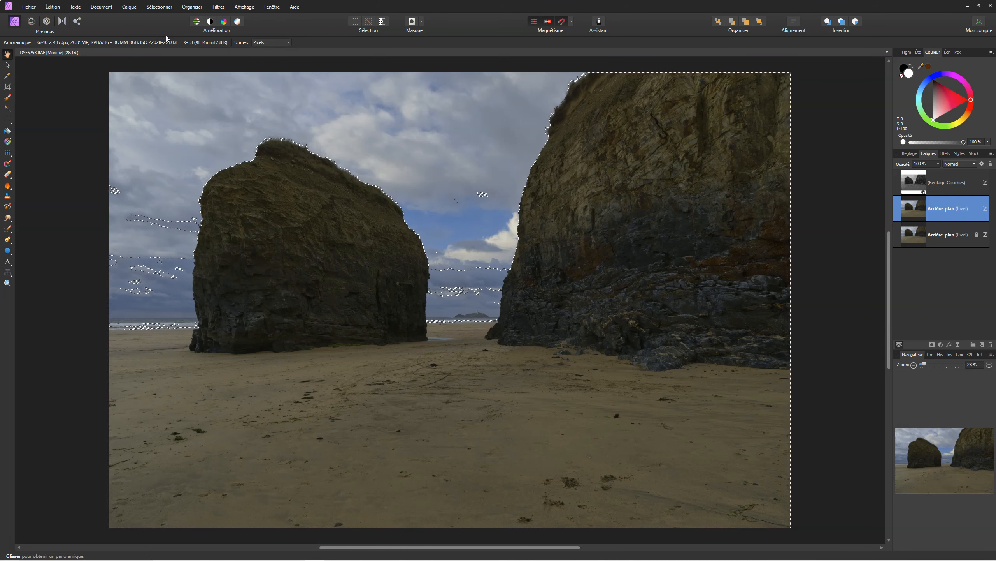
Add a second Curves adjustment masked by the inverted luminosity selection, deselect, and check its mask
left_click(910, 154)
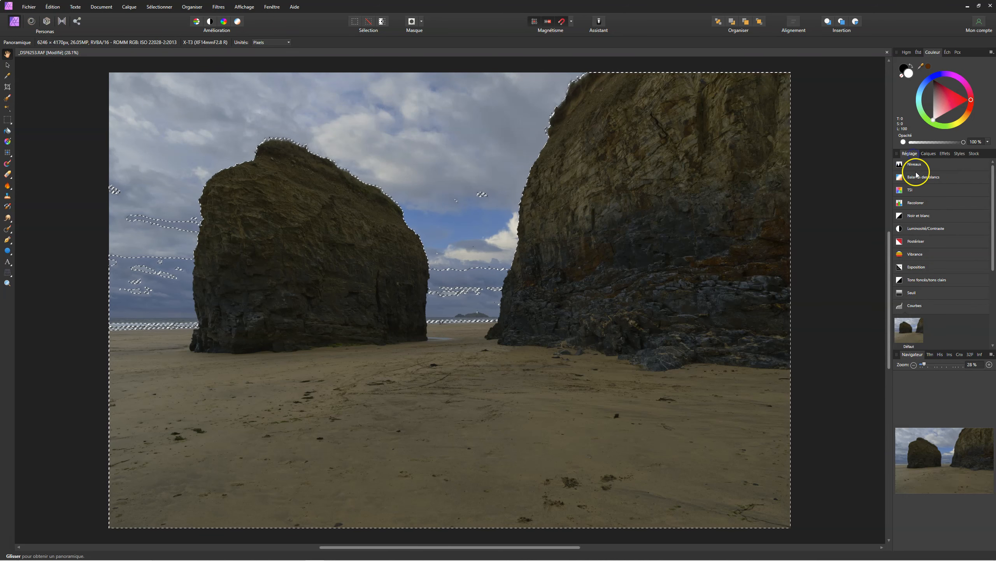
left_click(913, 306)
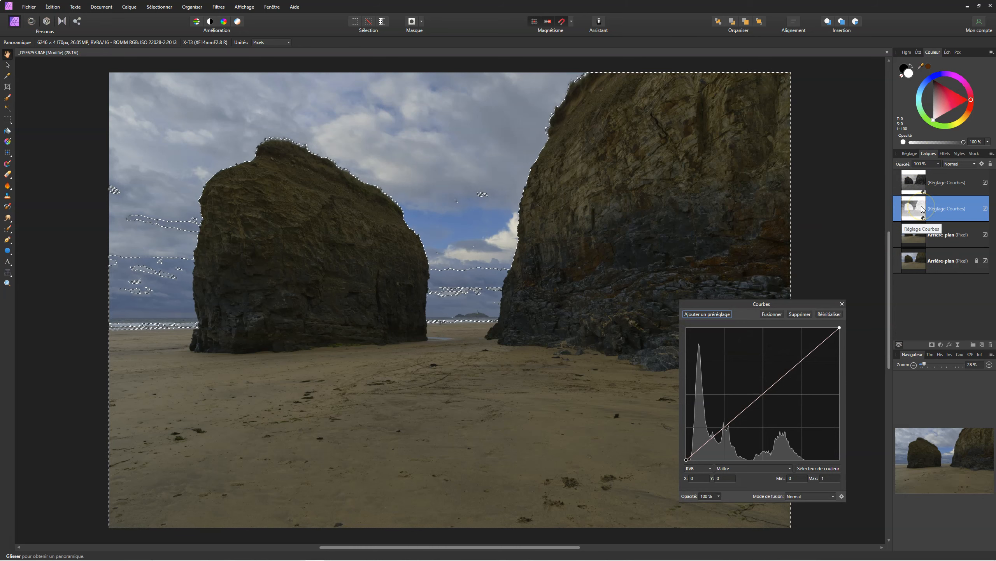
left_click(946, 207)
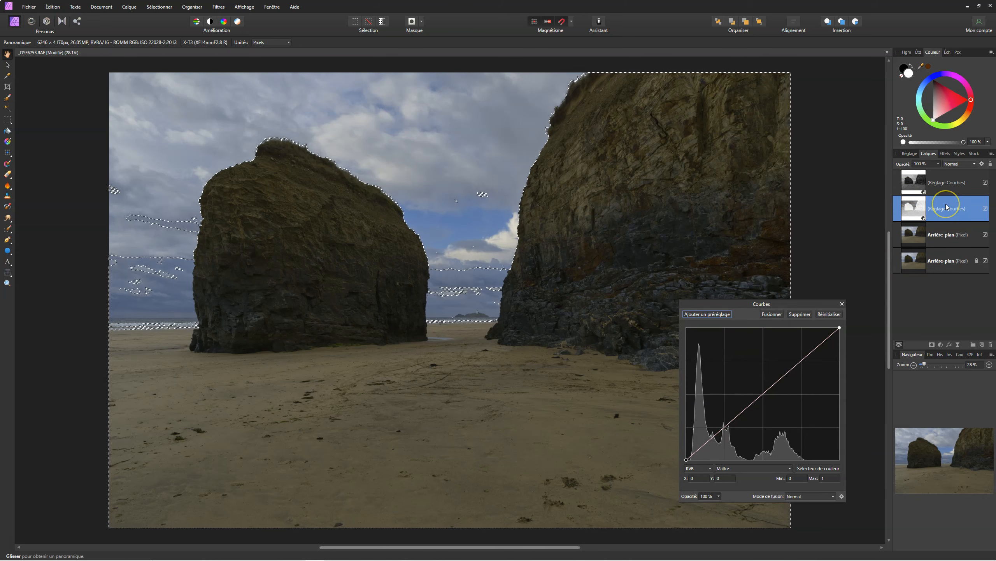
left_click(937, 207)
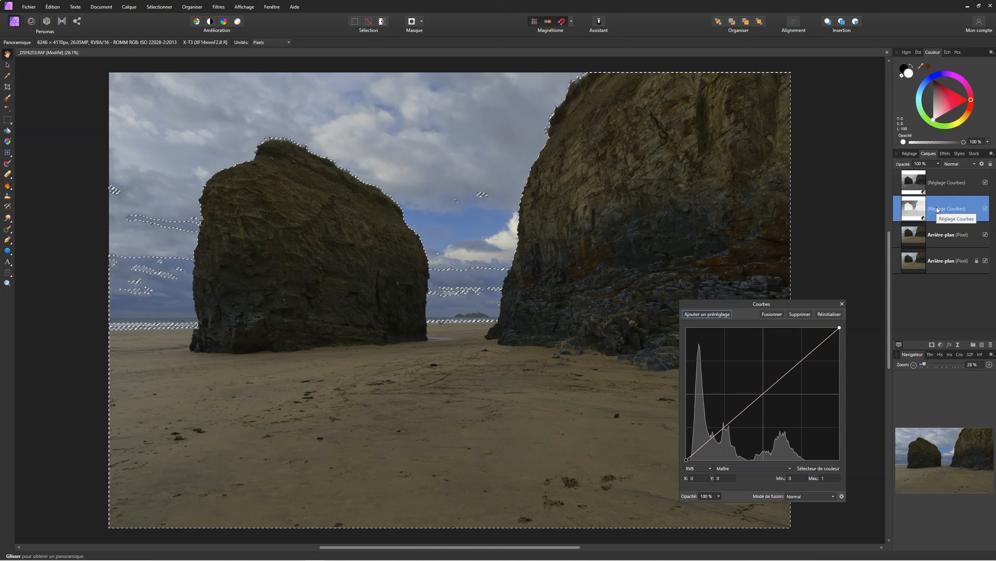
key("ctrl+d")
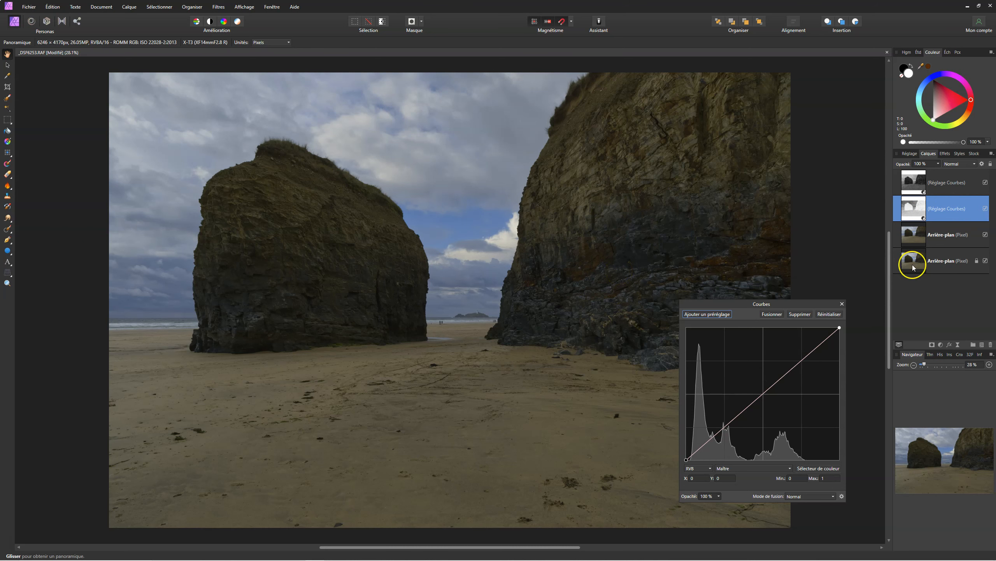
left_click(912, 207, "alt")
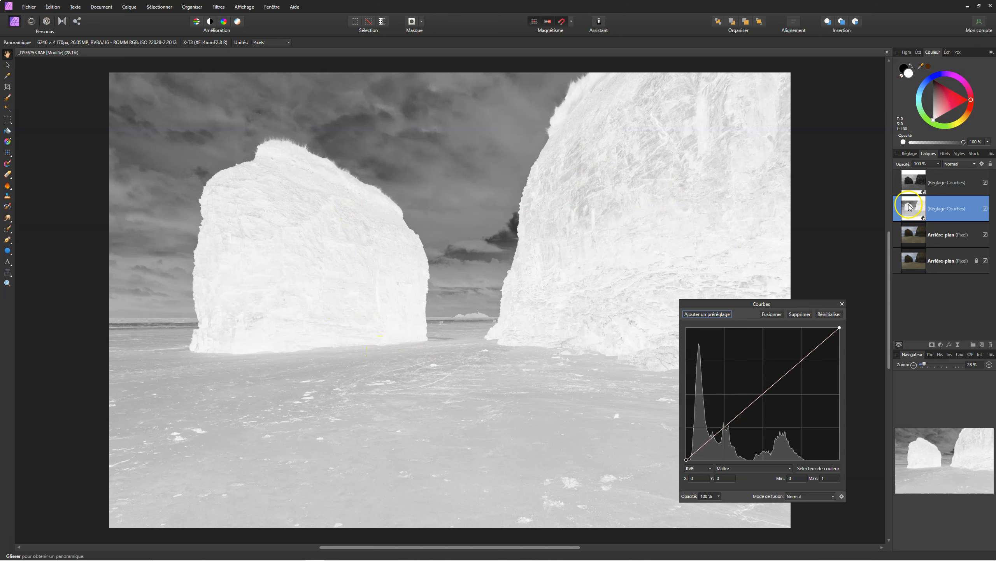
left_click(909, 237)
Brighten the rocks and sand by raising the shadows and midtones of the second Curves adjustment, and close its settings
left_click(762, 393)
mouse_move(763, 394)
left_mouse_down()
mouse_move(759, 386)
mouse_move(760, 396)
left_mouse_up()
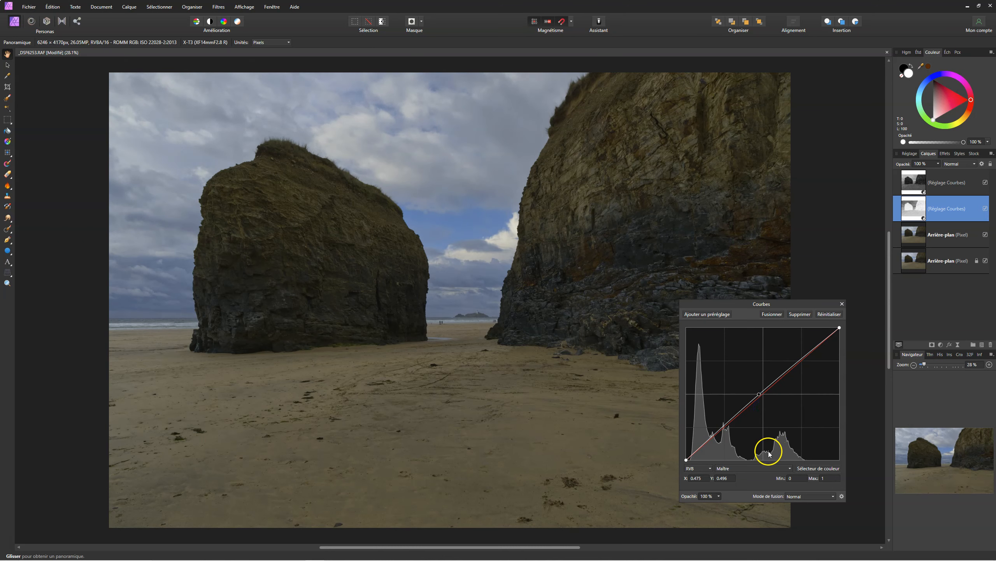
left_click(727, 423)
left_click_drag(727, 425, 751, 391)
left_click(744, 398)
left_click_drag(723, 418, 720, 422)
left_click(842, 303)
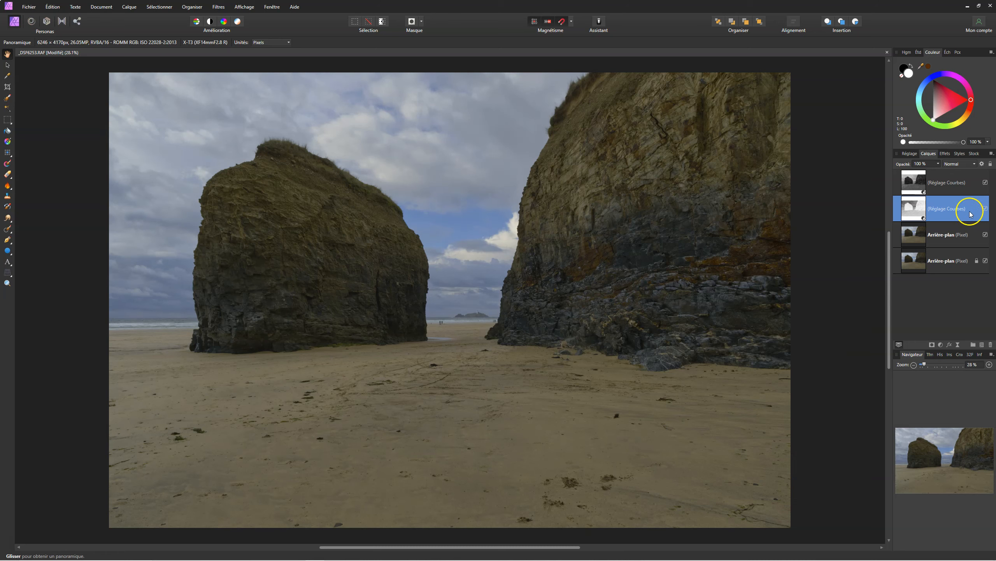
Compare the photo before and after by hiding and showing both Curves adjustments together
left_click(969, 183, "shift")
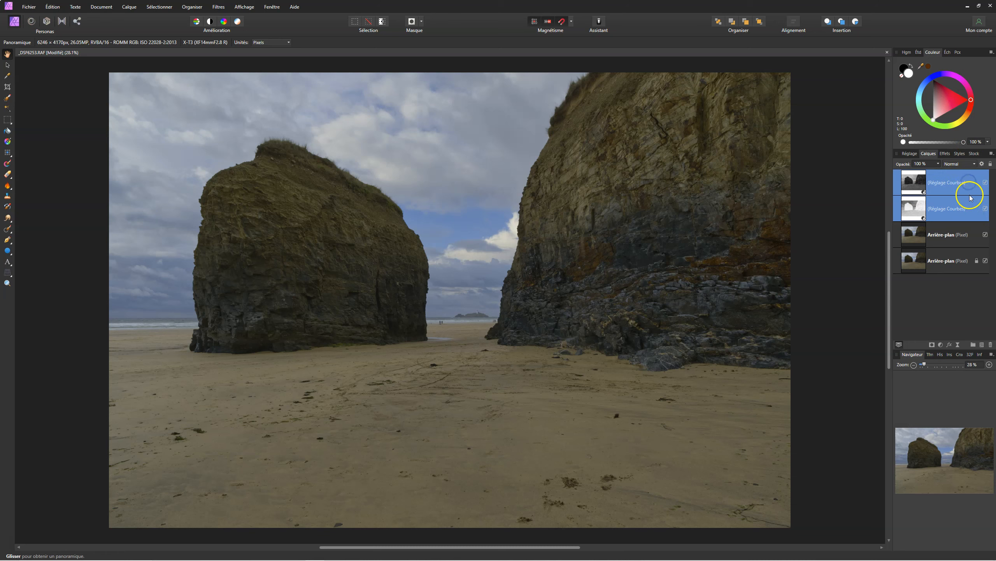
left_click(986, 182)
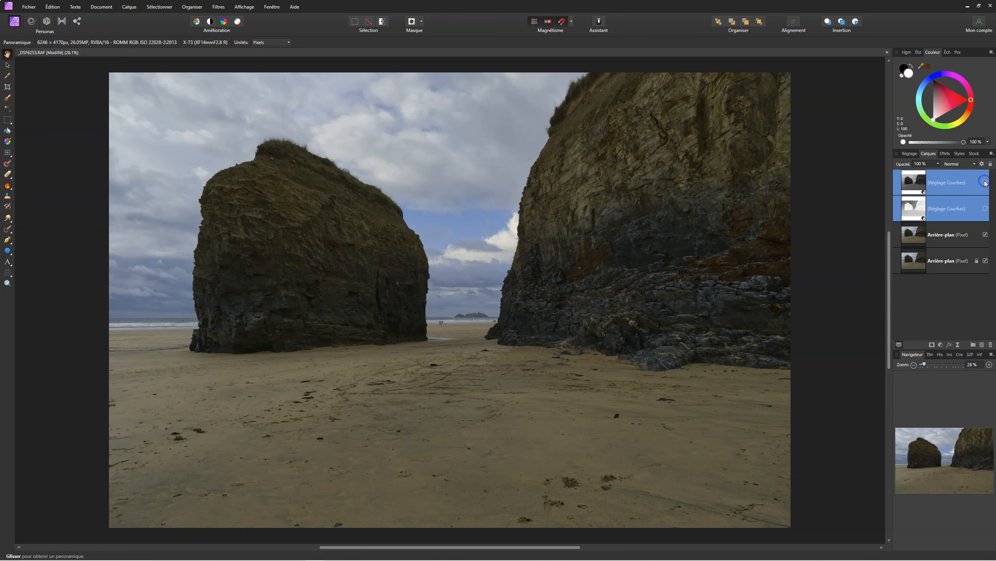
left_click(985, 182)
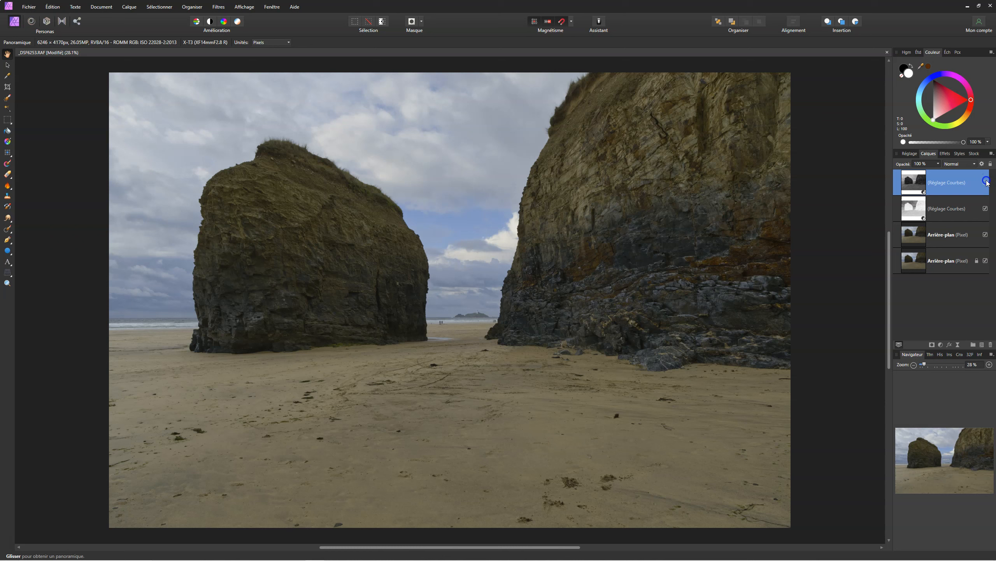
left_click(972, 208, "shift")
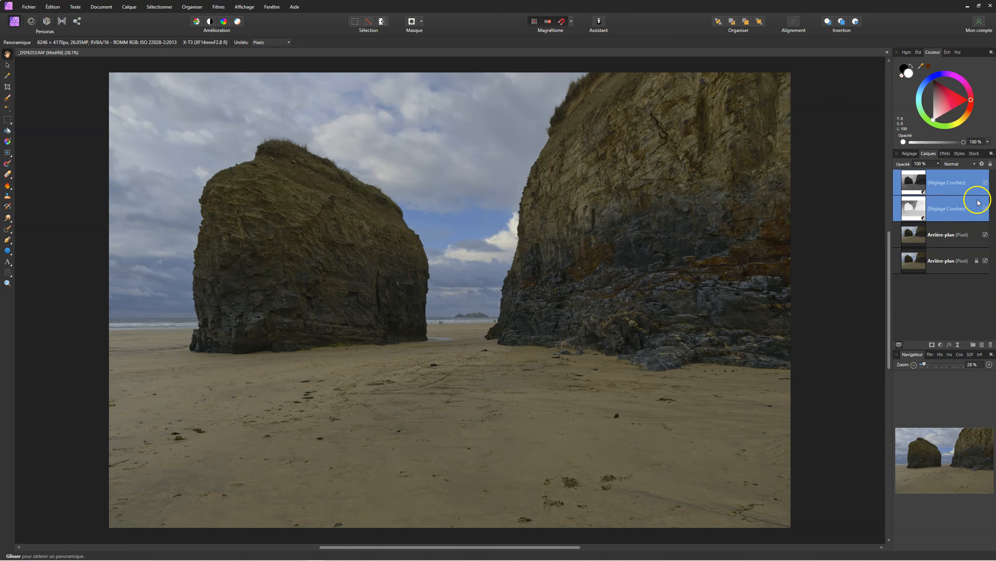
left_click(985, 183)
left_click(986, 183)
Merge all visible layers into a new pixel layer on top of the stack and duplicate it
key("ctrl+shift+alt+e")
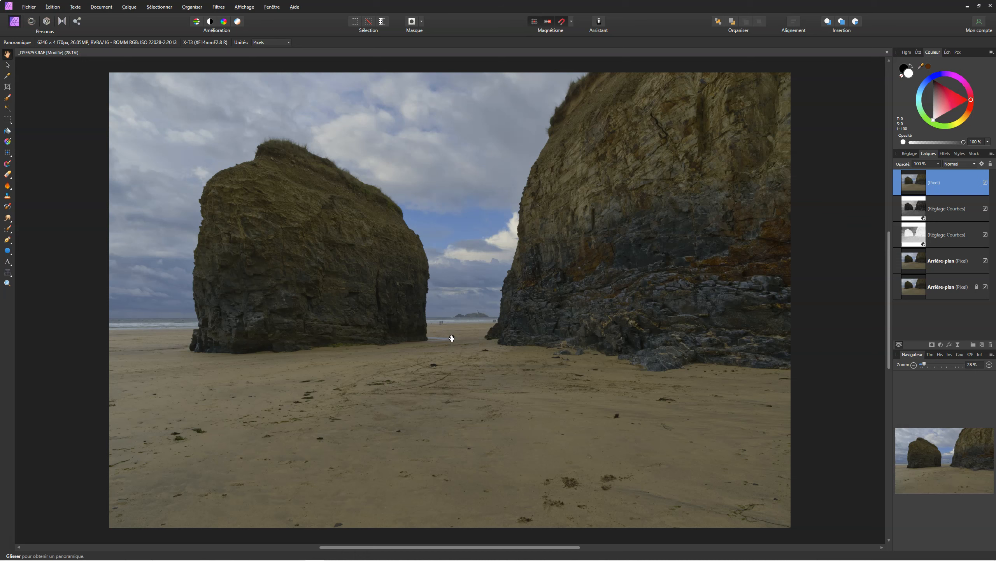
key("ctrl+j")
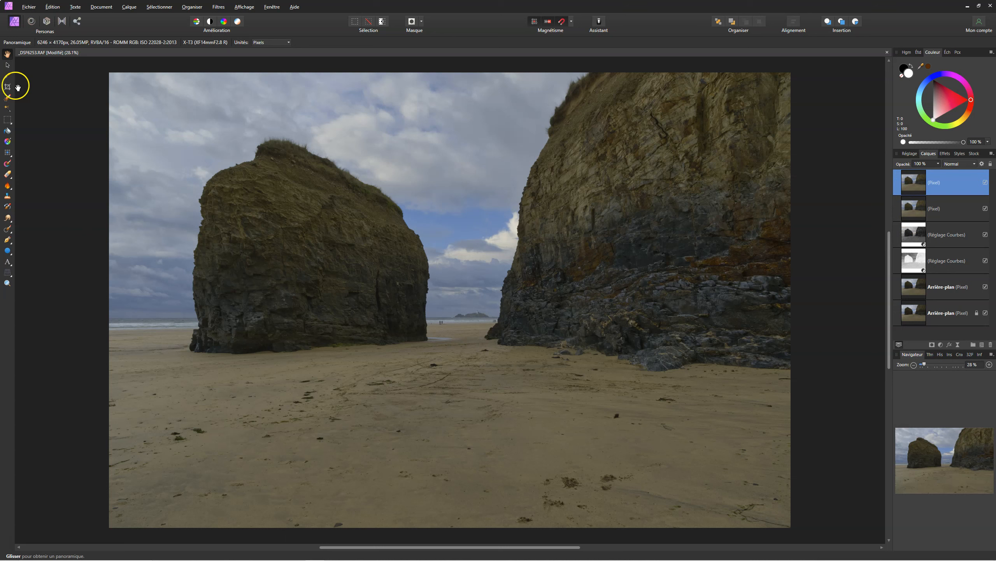
Select the left part of the photo containing the left rock and shift it left on the topmost layer
left_click(8, 121)
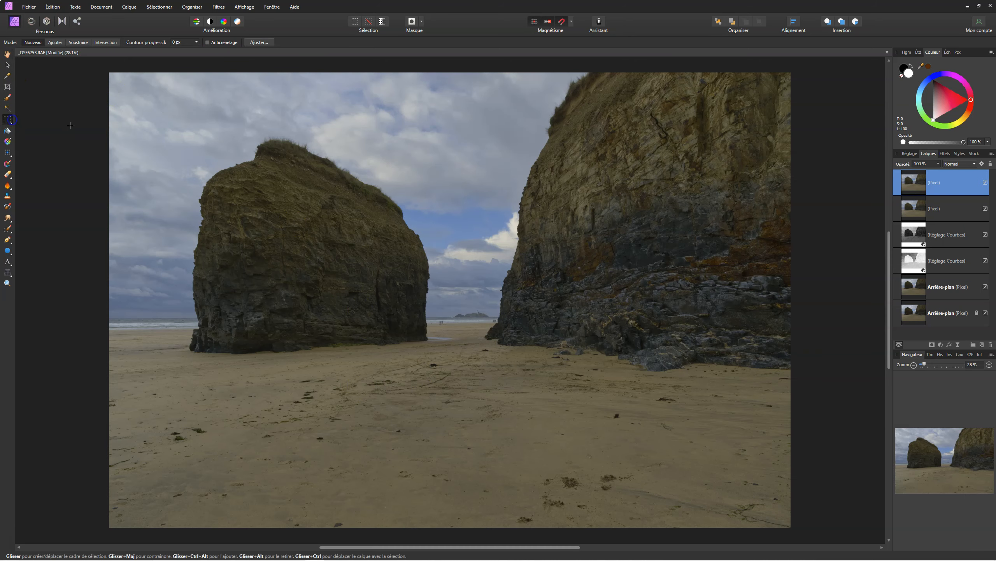
left_click_drag(109, 73, 437, 344)
key("v")
left_click_drag(299, 309, 237, 310)
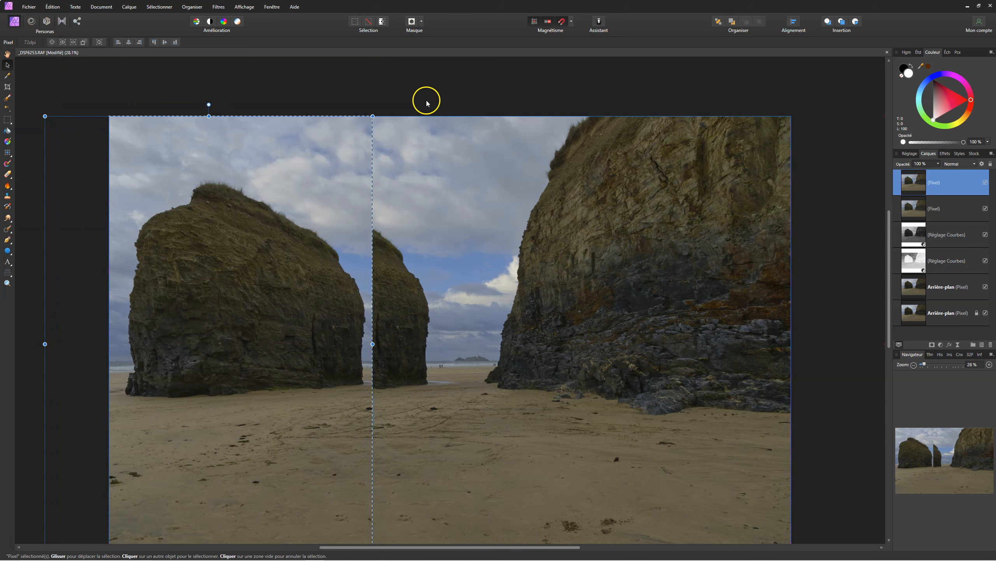
scroll(440, 95, "down", 2)
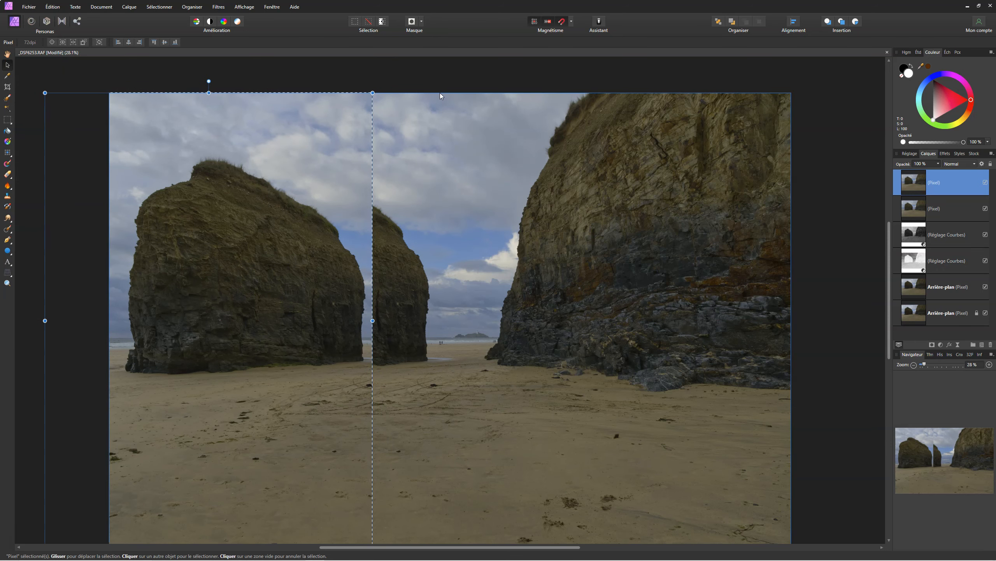
Compare the shifted topmost layer with the merged layer beneath it, and set the topmost layer's opacity to 50 %
left_click(779, 245)
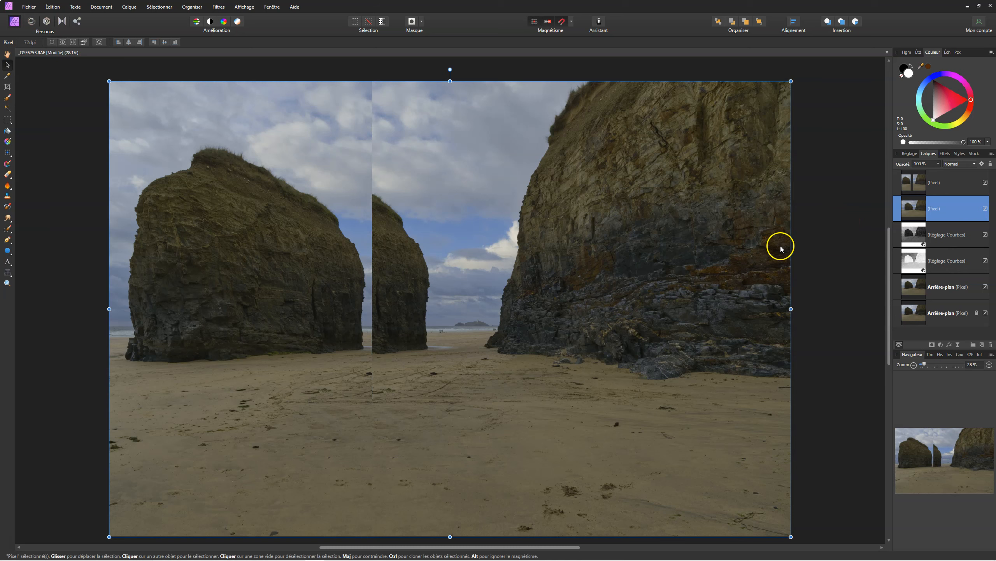
left_click(985, 183)
left_click(985, 183)
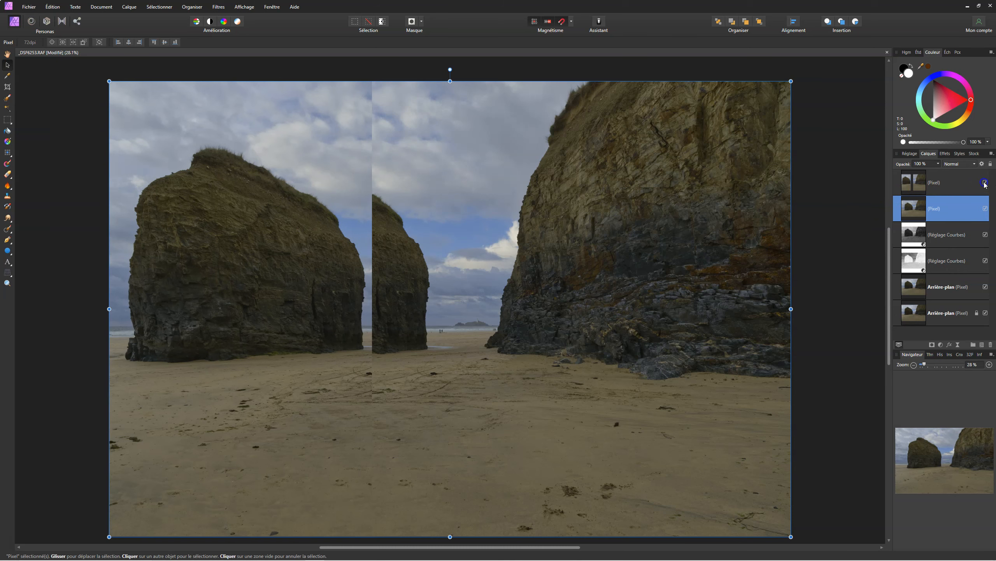
left_click(966, 182)
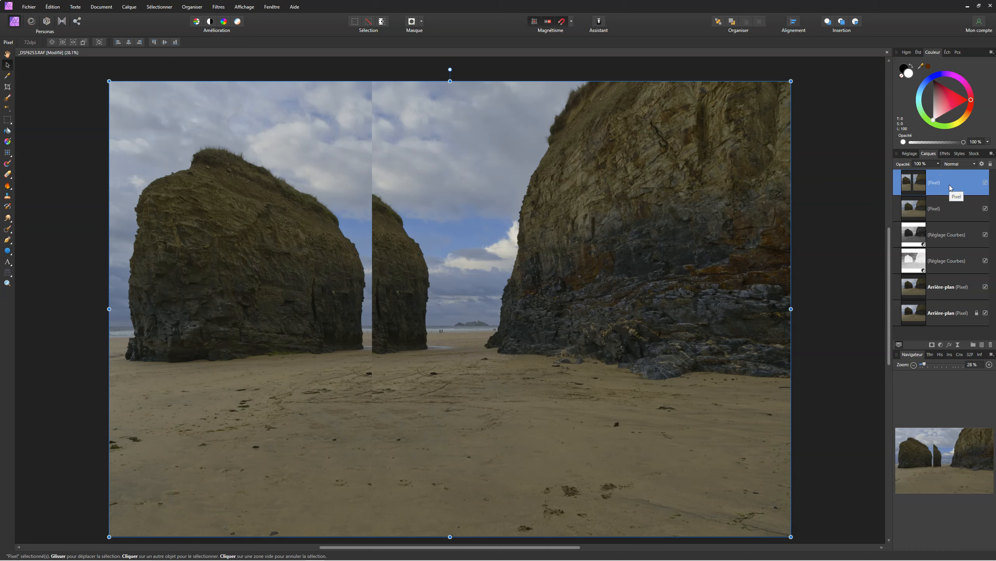
key("5")
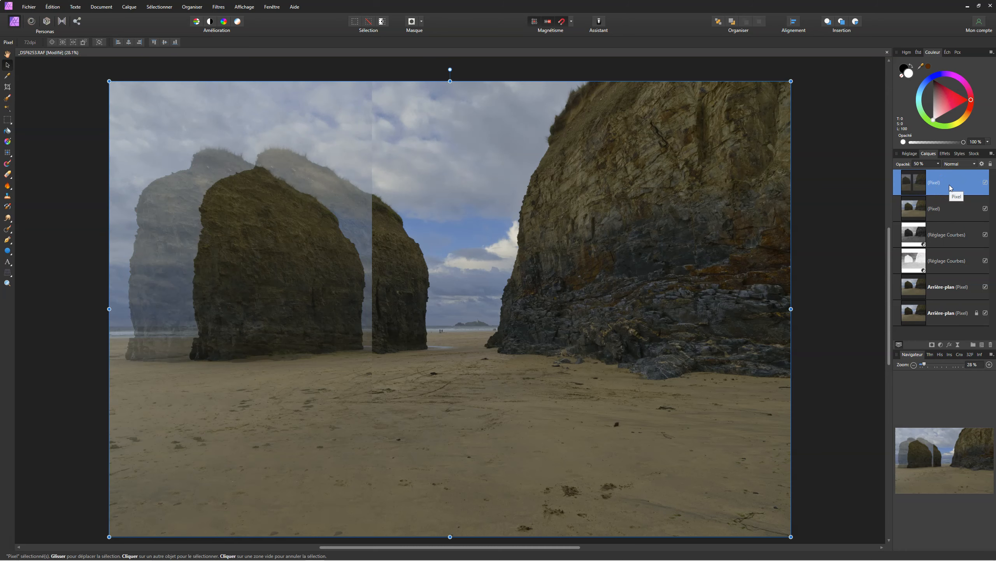
On the merged layer below the overlay, select the full-height part containing the left rock, shift it left, and keep the overlay hidden
left_click(952, 209)
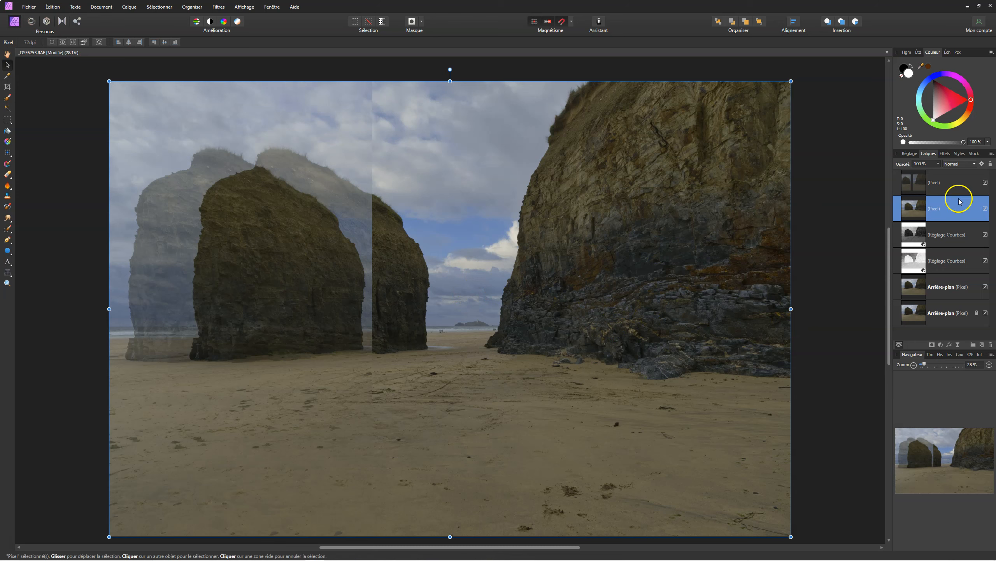
left_click(983, 182)
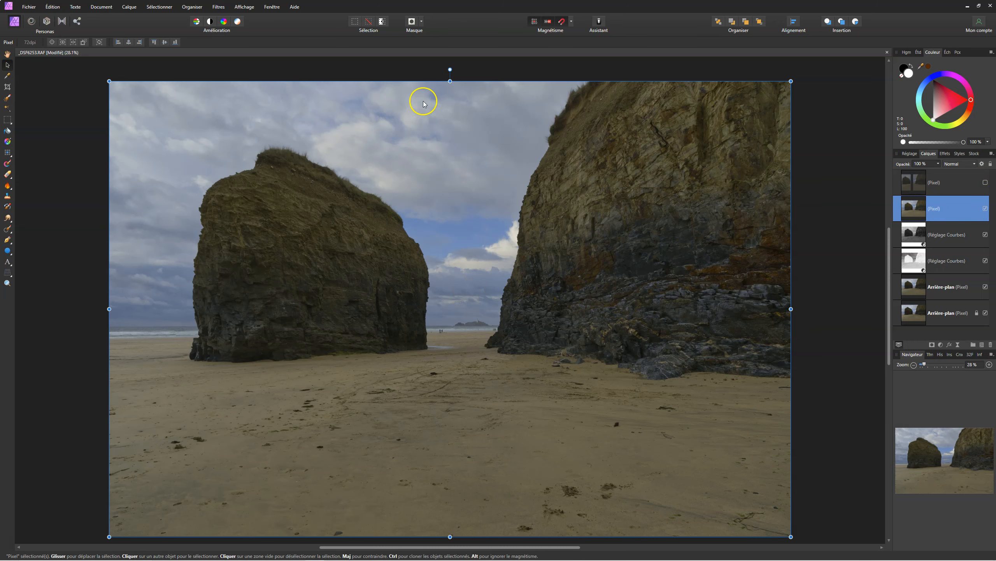
left_click(7, 120)
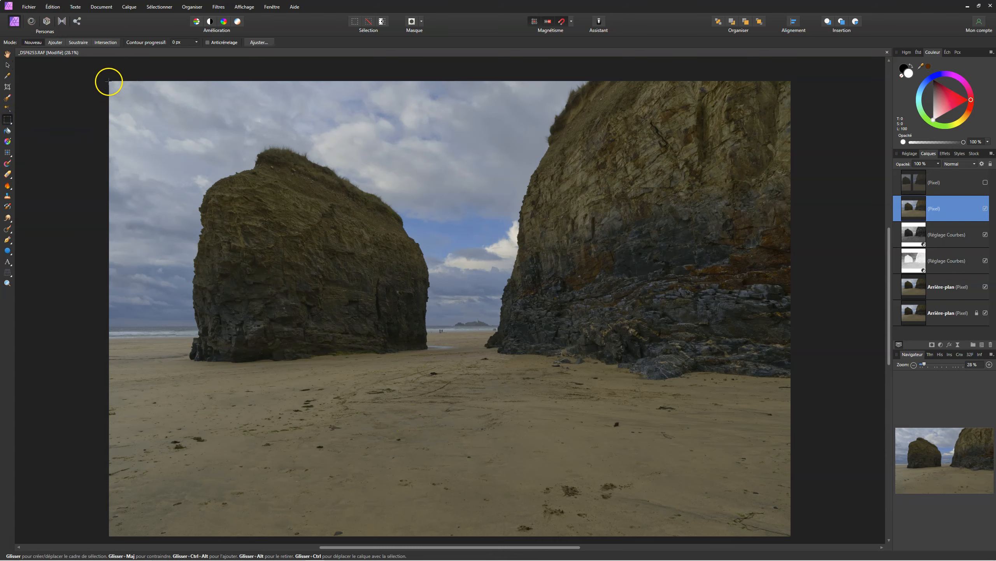
left_click_drag(109, 81, 435, 529)
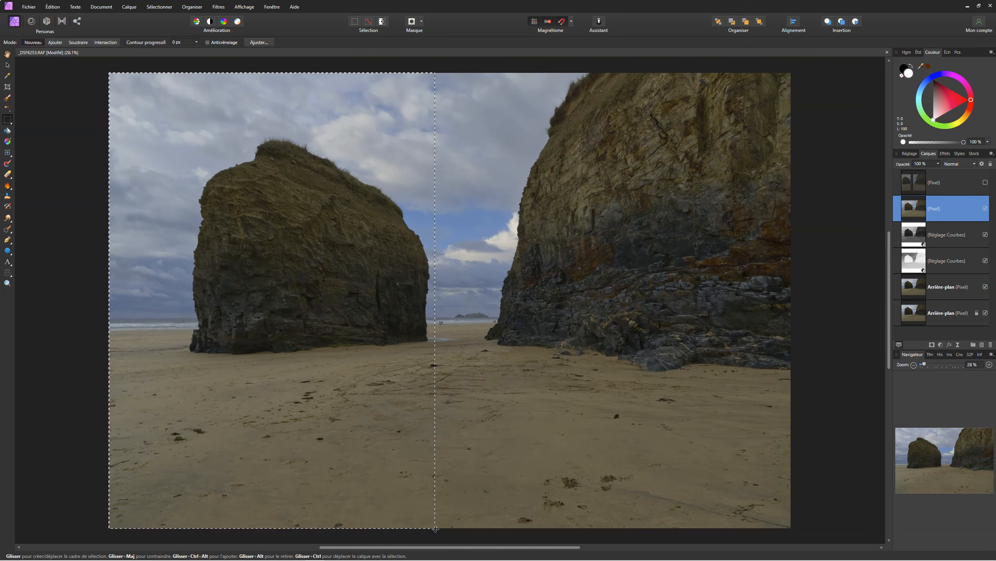
key("v")
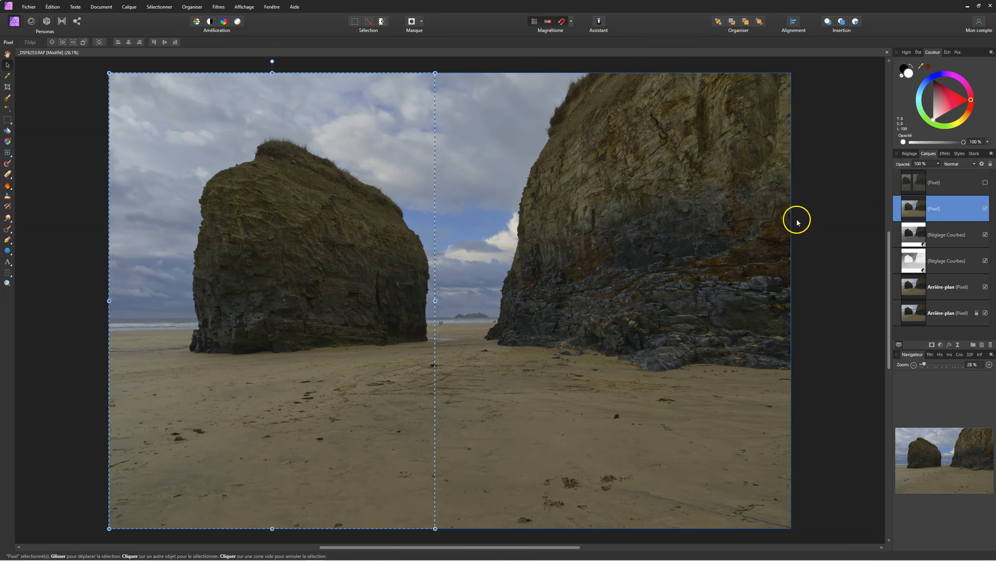
left_click_drag(405, 438, 340, 441)
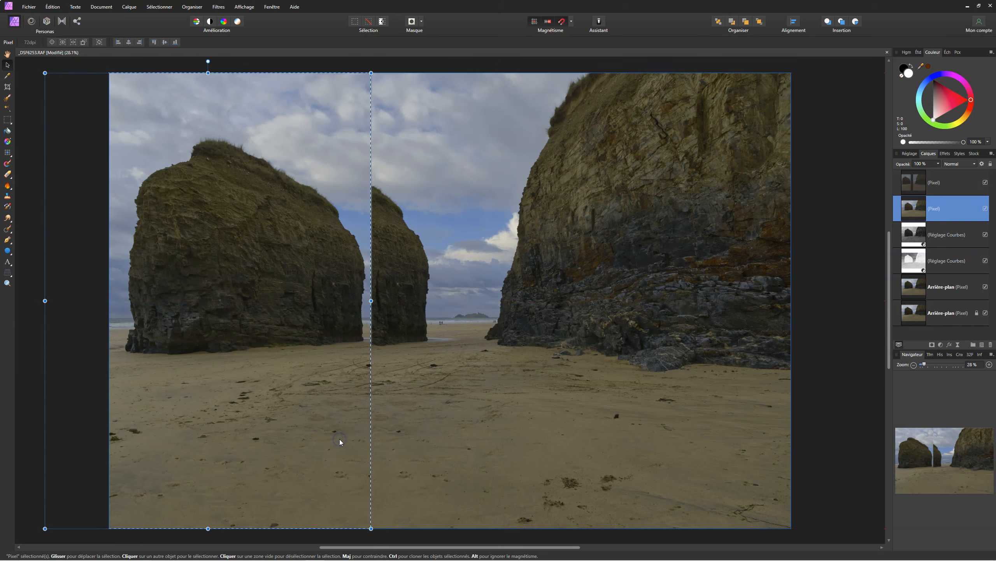
left_click(986, 182)
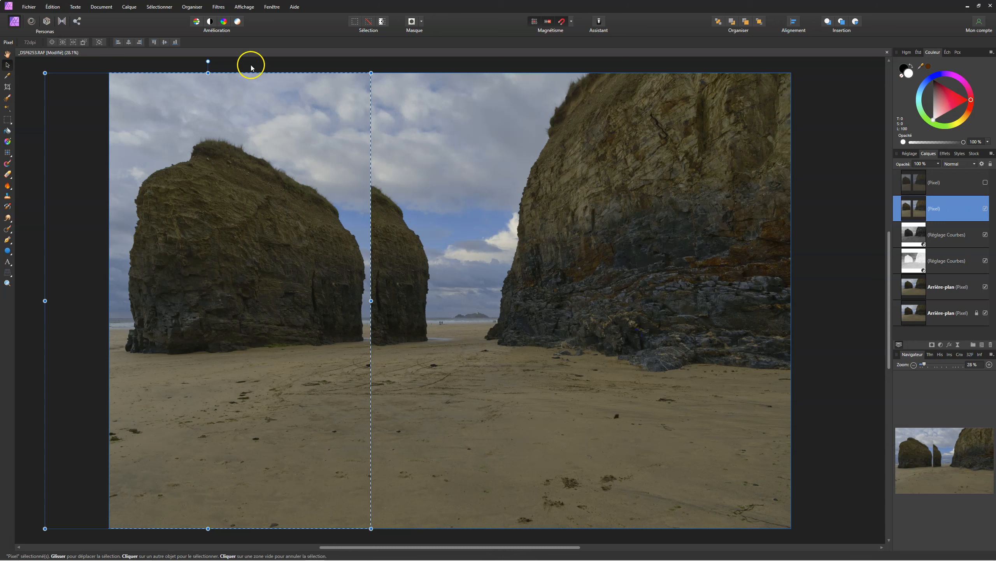
Invert the selection, stretch the right part of the photo leftward over the duplicated slice of rock, and deselect
left_click(153, 8)
left_click(167, 43)
key("v")
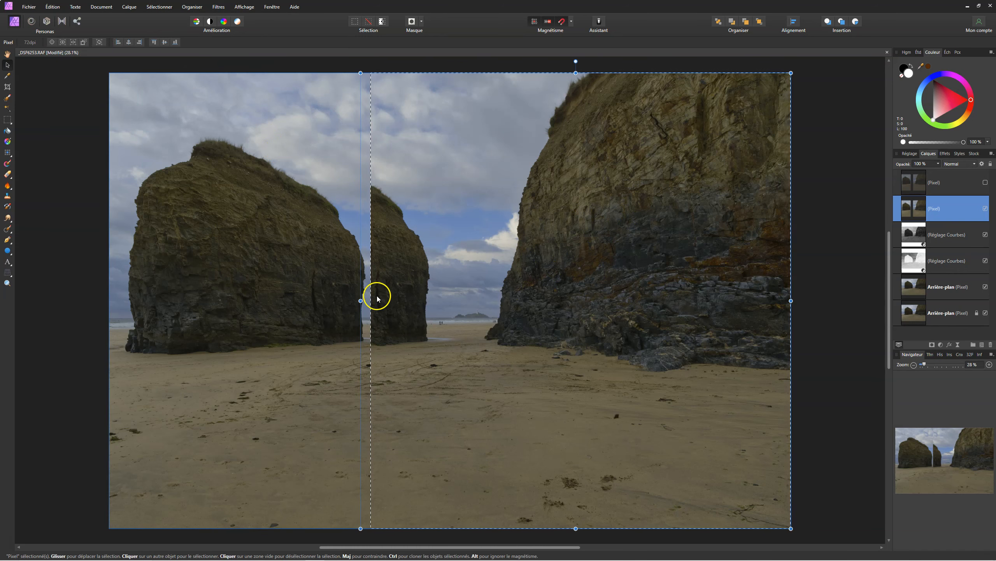
left_click_drag(361, 300, 293, 301)
key("h")
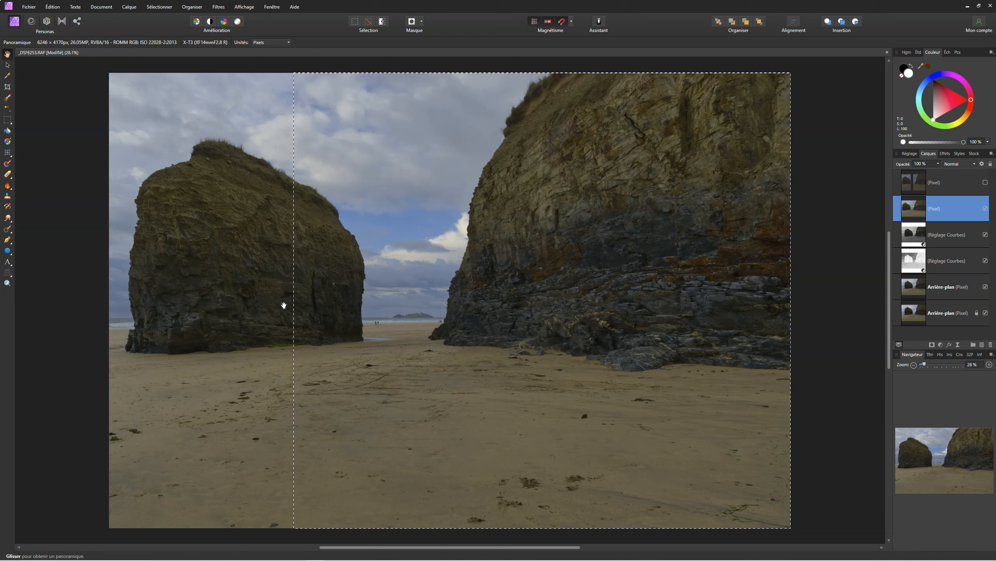
key("ctrl+d")
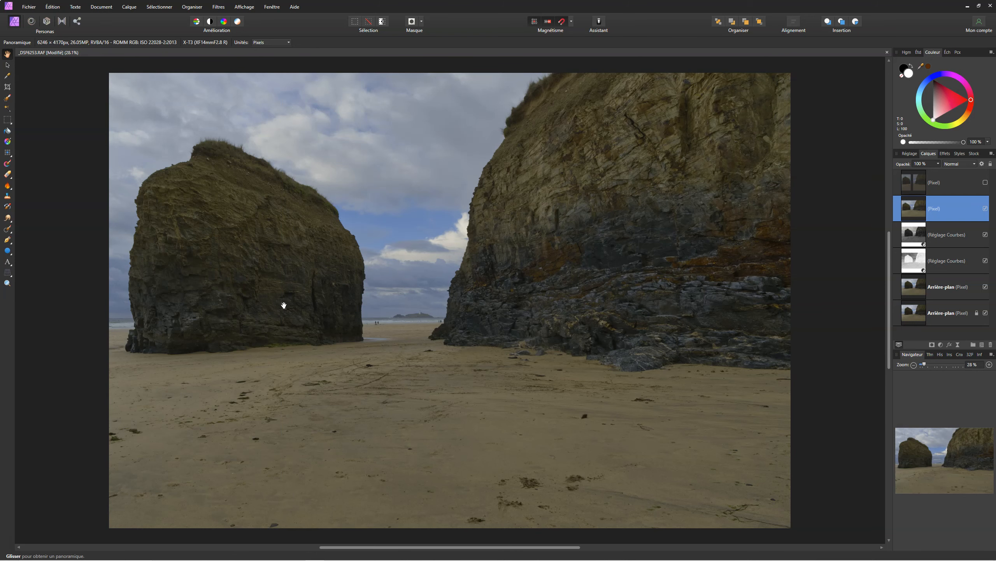
Compare the result with the semi-transparent topmost layer by showing and hiding it, and delete that layer
left_click(986, 182)
left_click(986, 182)
left_click(957, 182)
key("Delete")
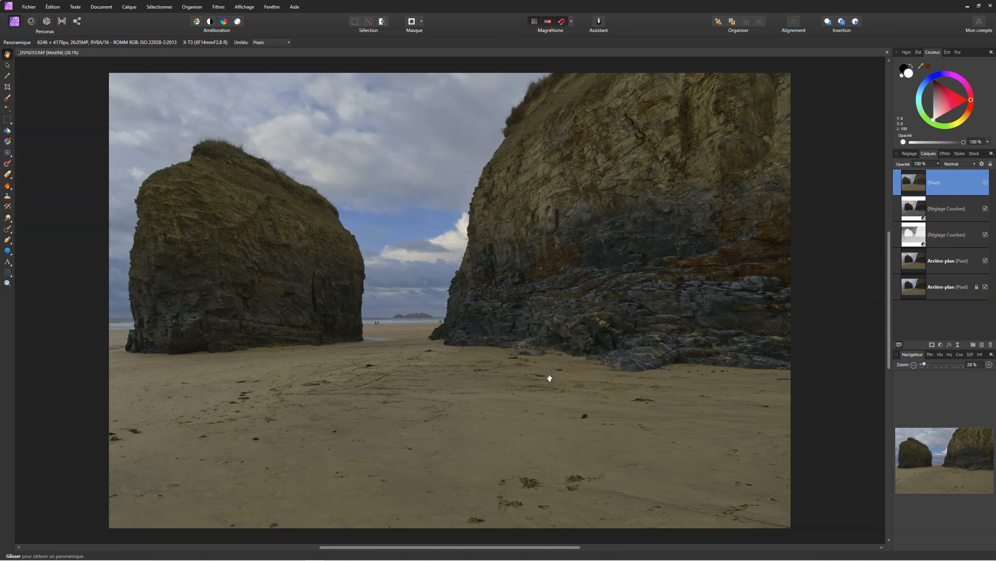
Crop the photo to custom 16:9 proportions, placing the crop at the top so the horizon sits near the lower third line
left_click(7, 87)
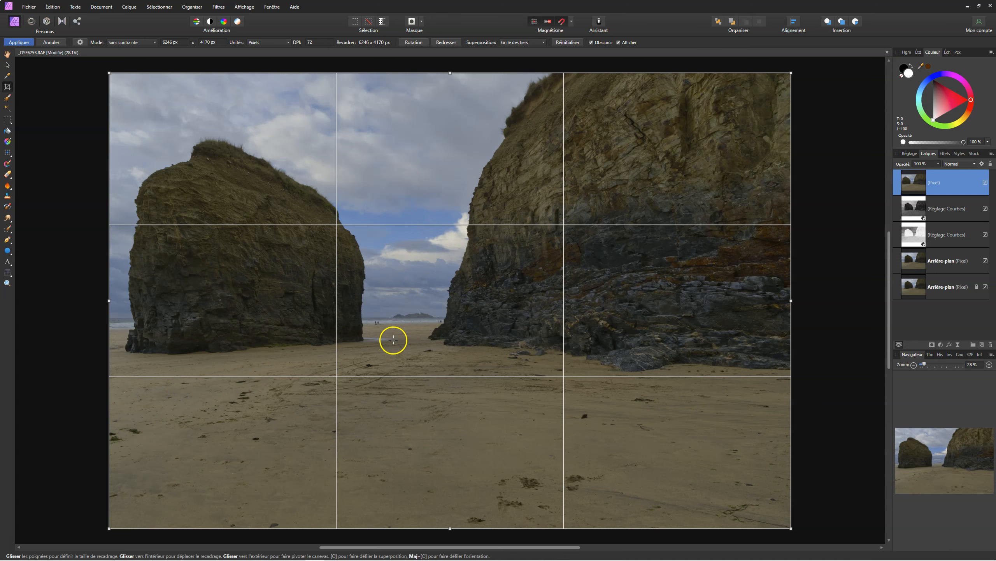
left_click(132, 43)
left_click(134, 67)
left_click_drag(380, 334, 383, 299)
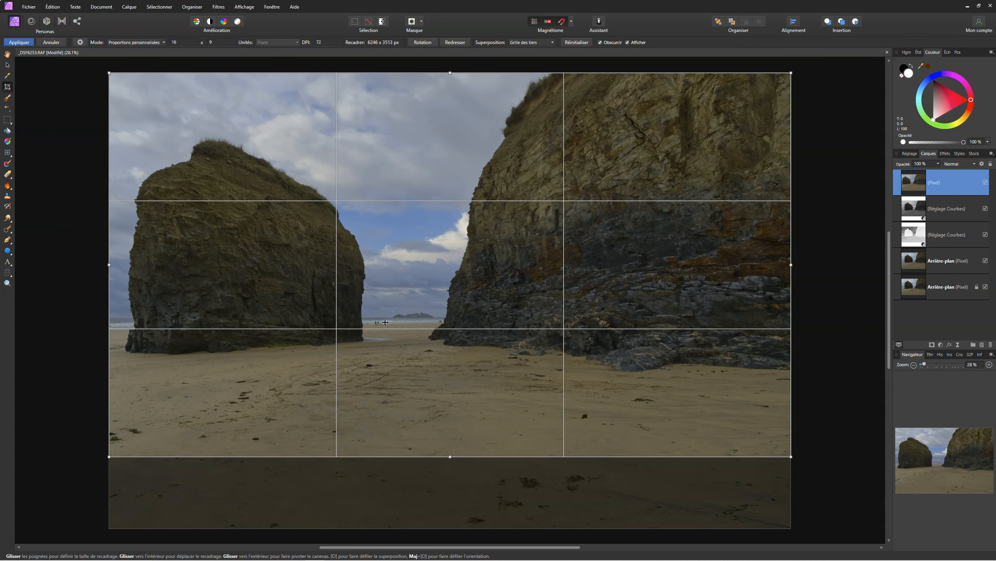
key("h")
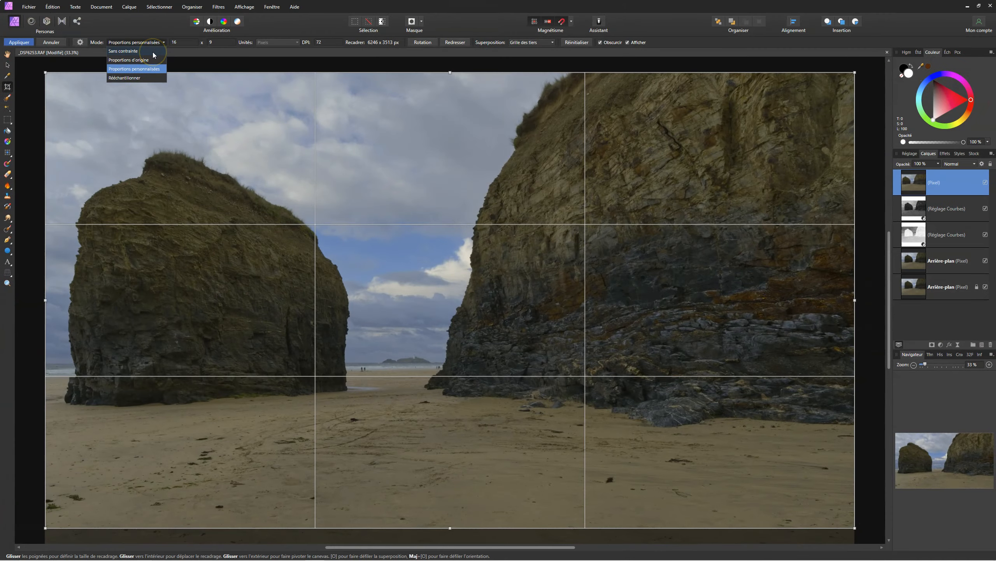
Extend the canvas upward with an unconstrained crop to a height of 3800 px, adding an empty strip above the sky
left_click(153, 52)
left_click_drag(450, 72, 460, 84)
left_click(211, 42)
type("3800")
key("Return")
scroll(279, 468, "down", 5)
scroll(279, 467, "up", 5)
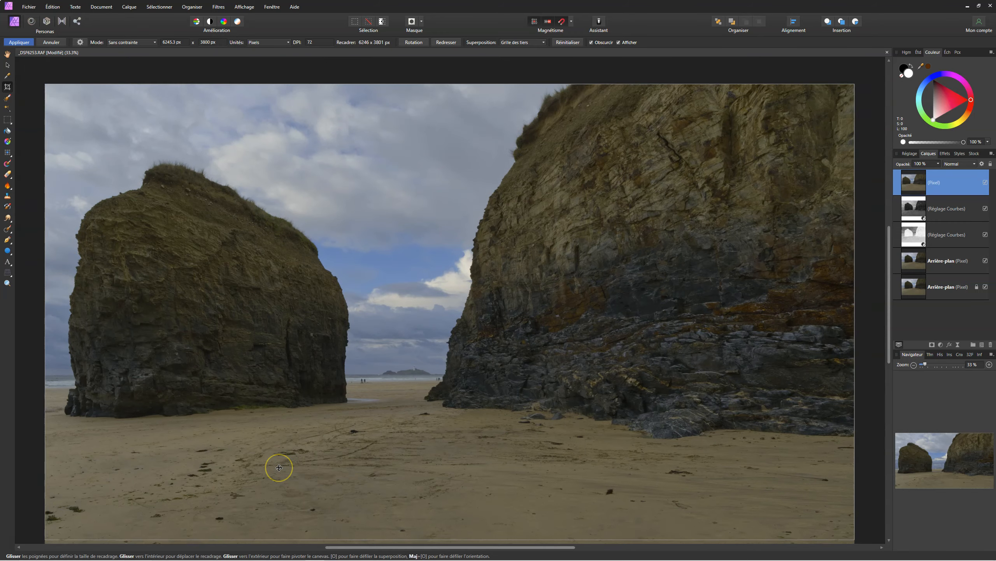
scroll(279, 468, "up", 1)
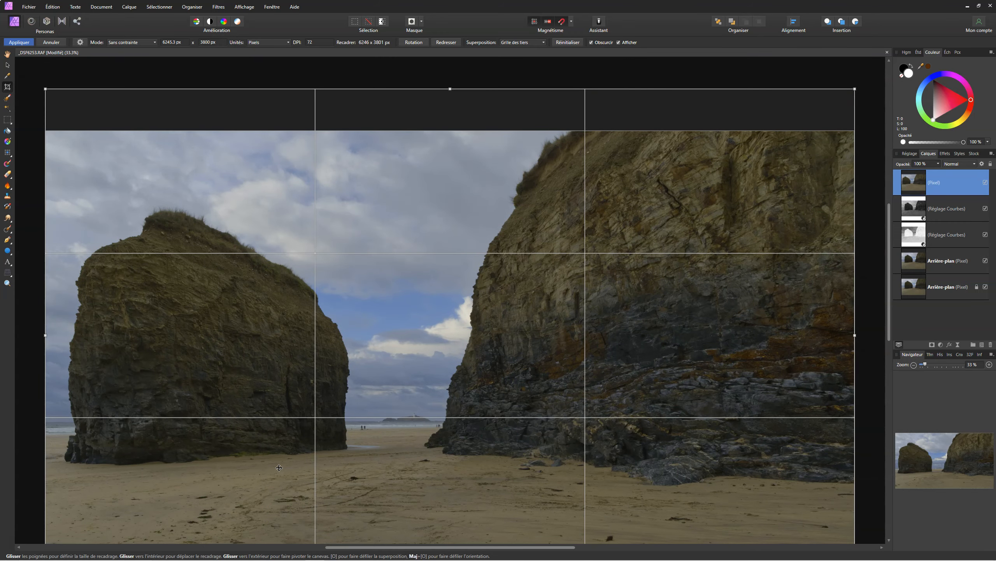
key("Return")
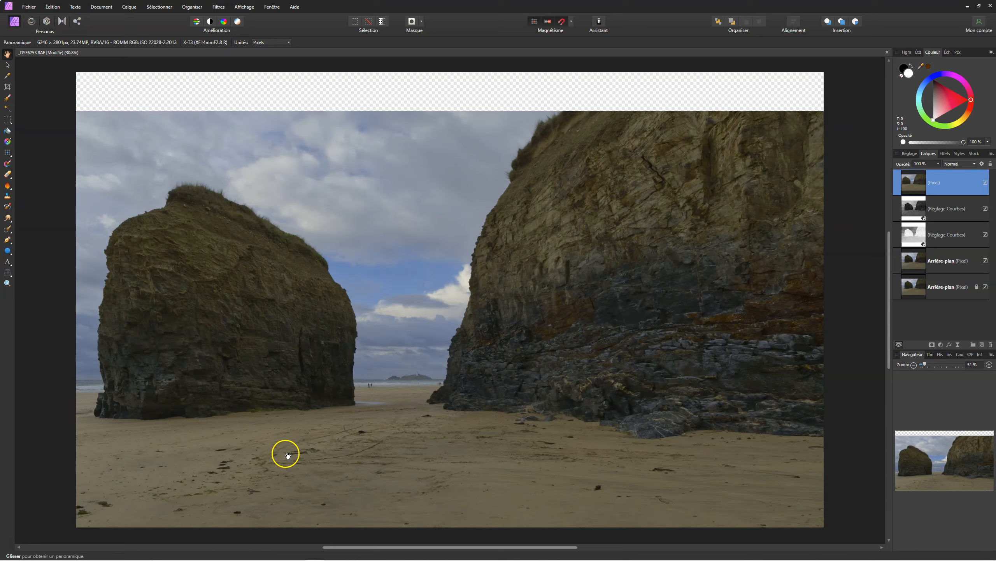
Select a full-width band covering the empty strip and the top of the sky and cliff, and copy it to a new pixel layer
scroll(288, 456, "down", 3)
scroll(288, 456, "up", 5)
scroll(290, 455, "down", 3)
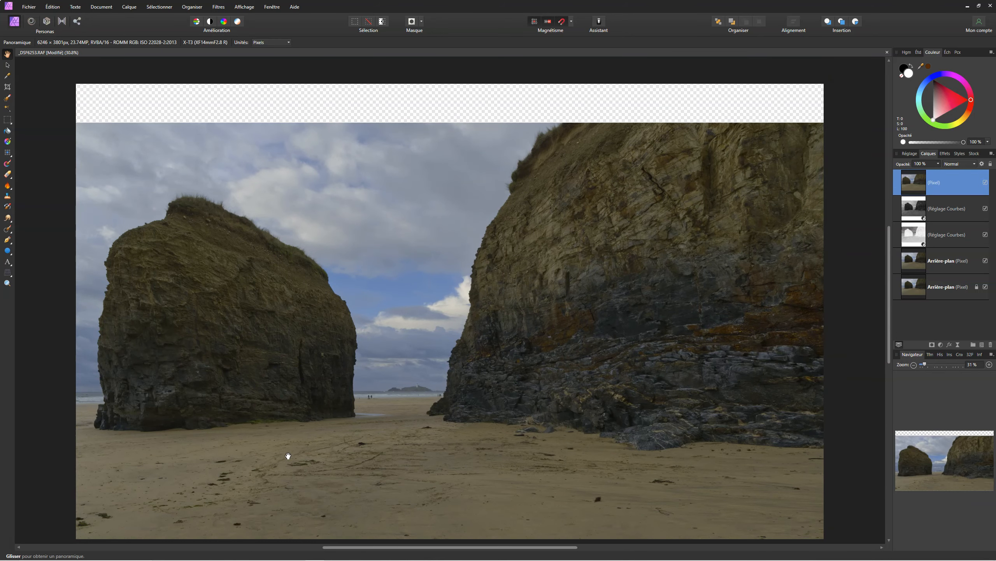
scroll(349, 352, "up", 2)
left_click(415, 119)
key("m")
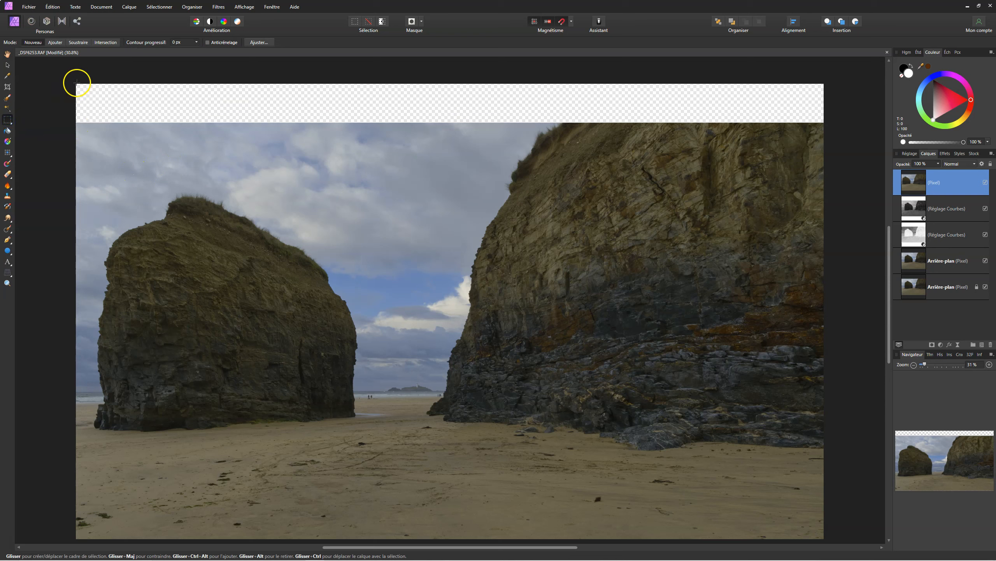
left_click_drag(77, 84, 613, 150)
left_click_drag(703, 152, 823, 149)
key("ctrl+shift+n")
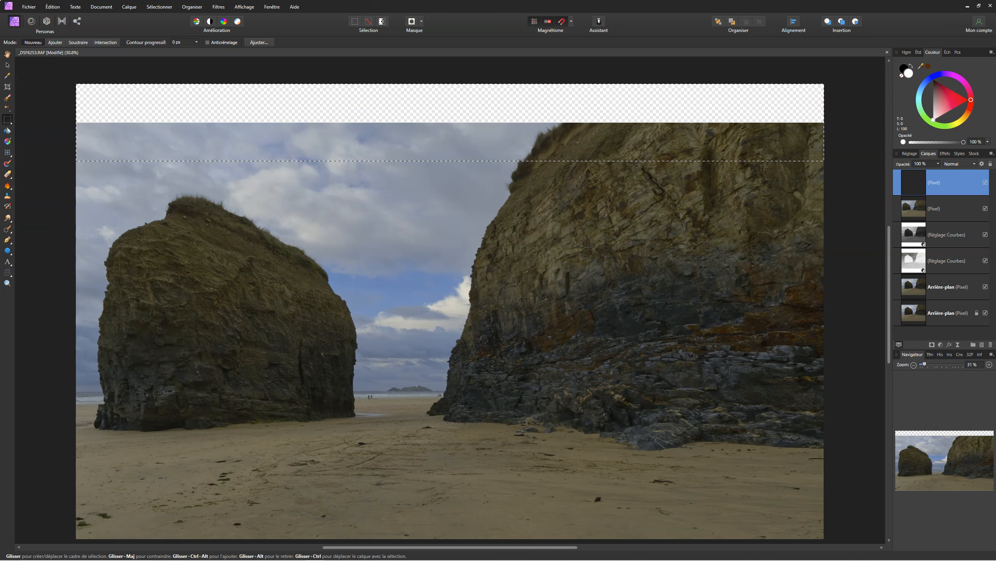
Stretch the copied band of sky and cliff upward to fill the empty strip, and reduce the stretch slightly
key("v")
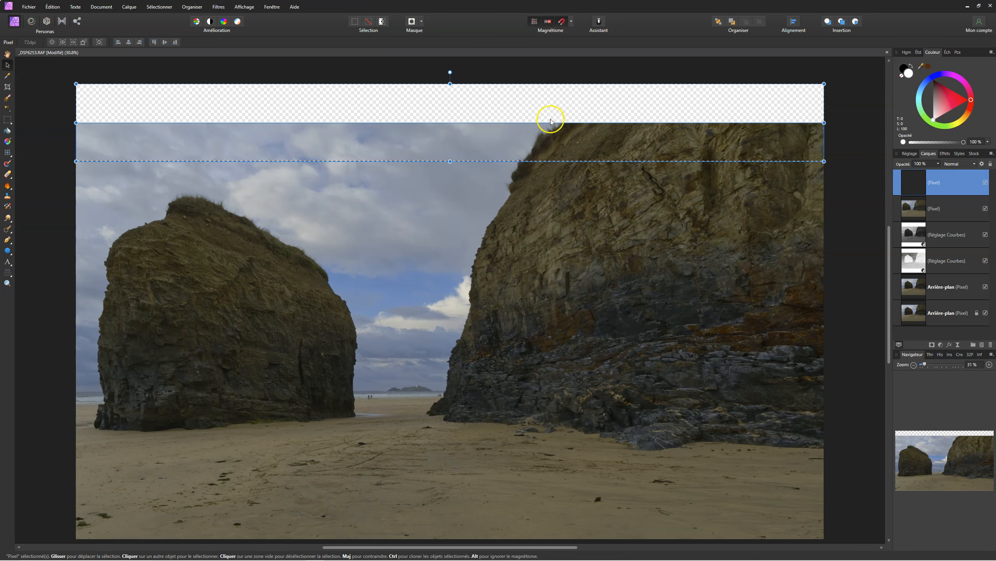
left_click_drag(448, 84, 460, 98)
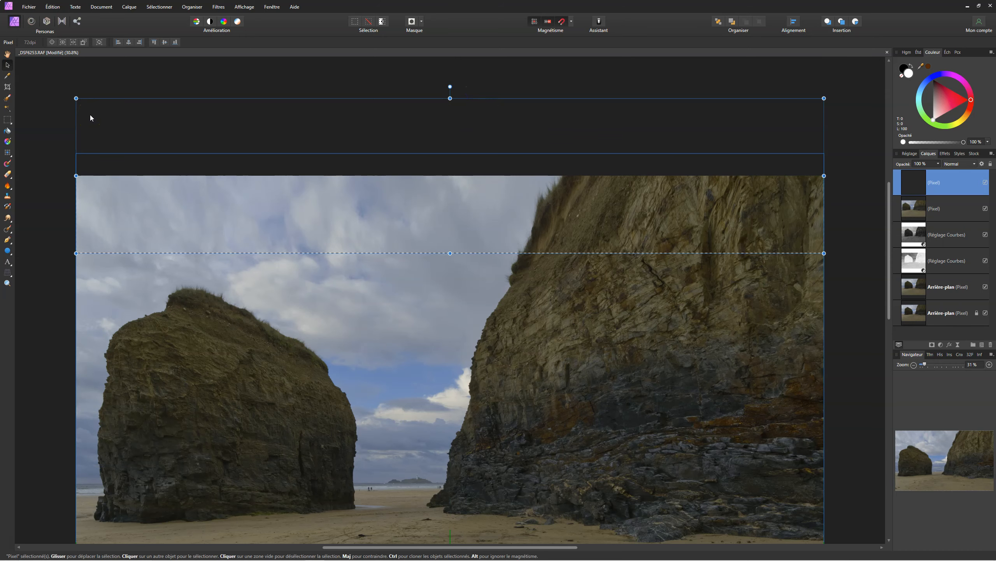
scroll(356, 314, "down", 1)
scroll(357, 316, "down", 3)
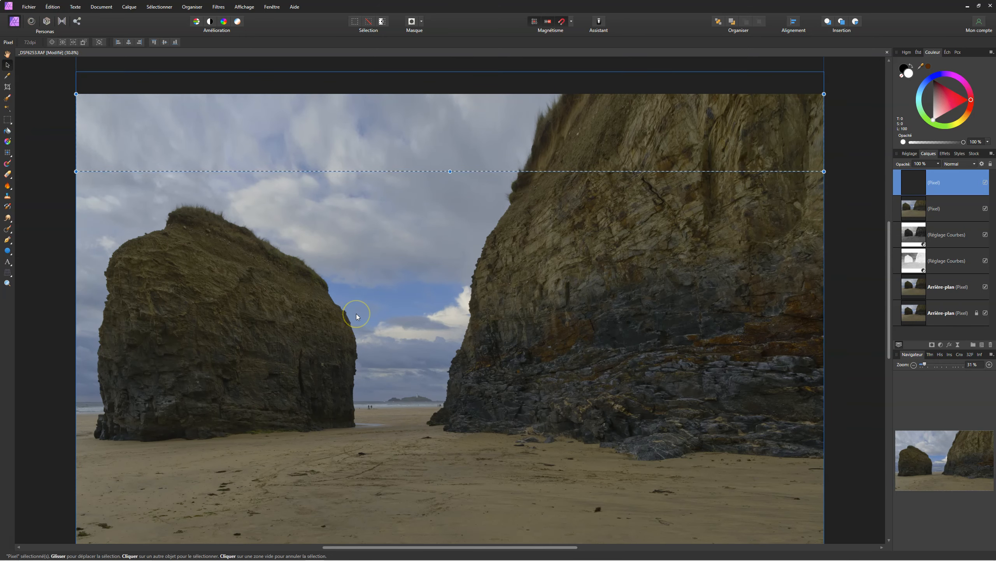
scroll(357, 316, "up", 1)
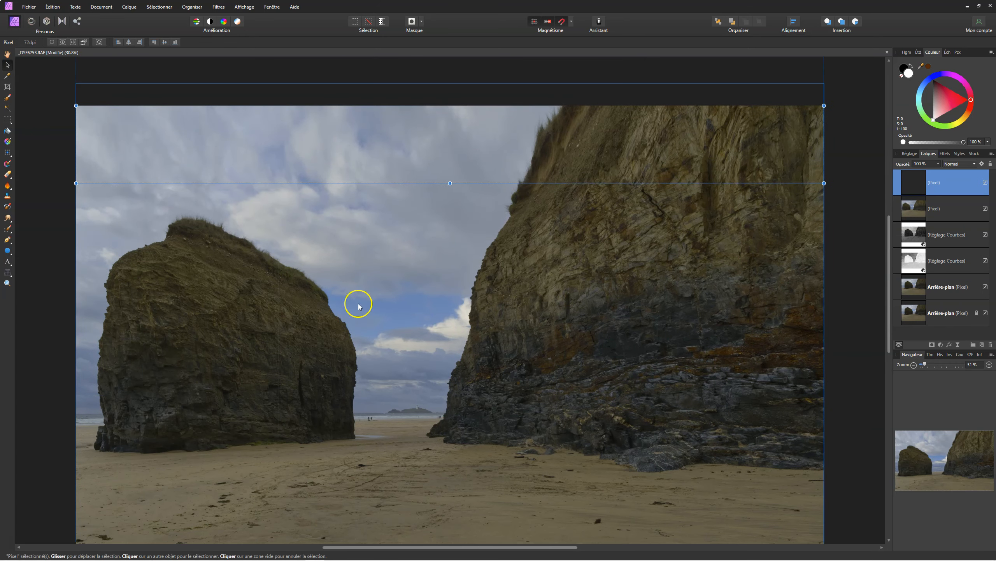
scroll(468, 145, "up", 2)
left_click_drag(450, 98, 450, 135)
Crop the excess off the top edge to a size of 6246 x 3642 px, and deselect
left_click(7, 87)
left_click_drag(451, 178, 450, 196)
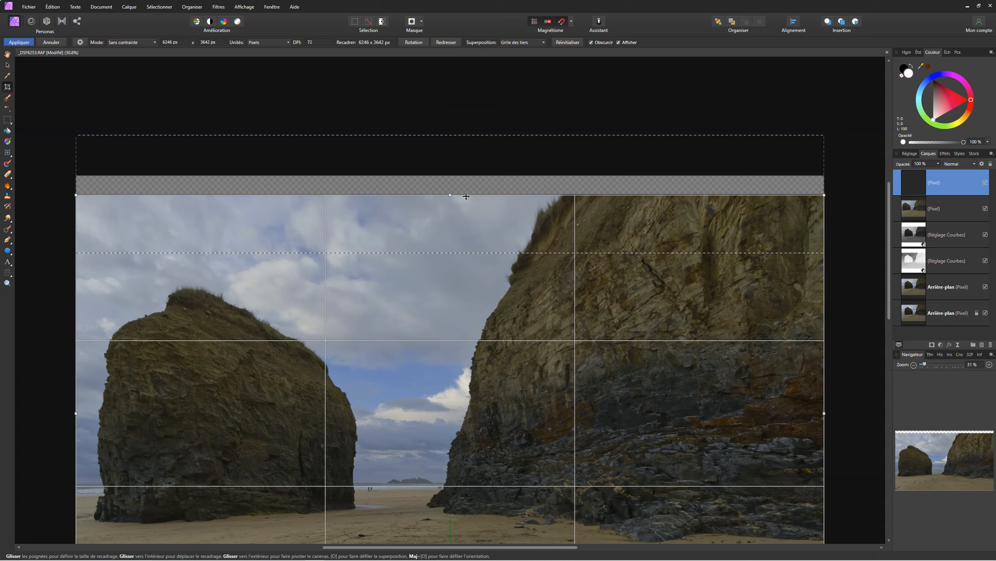
key("Return")
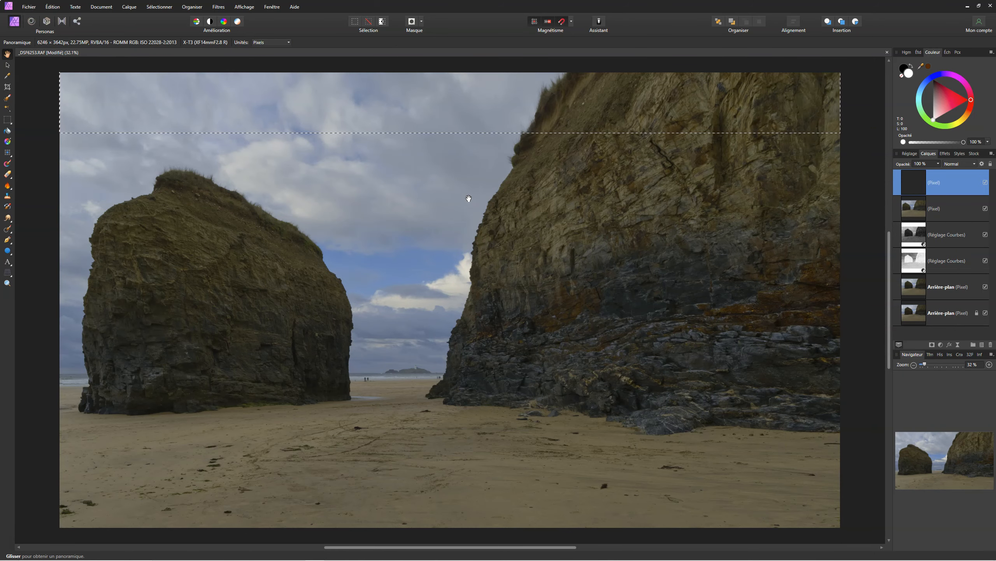
key("ctrl+d")
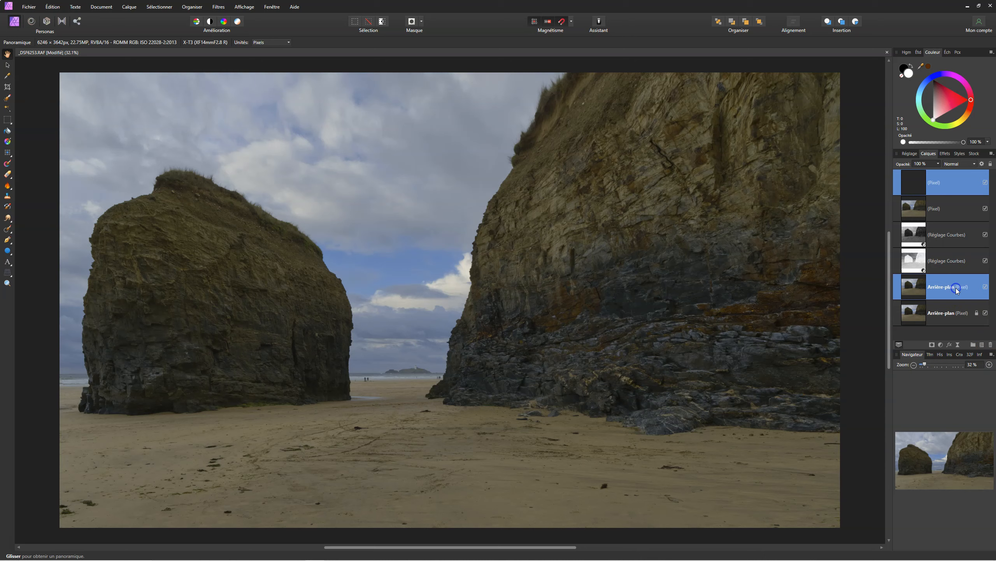
Compare before and after by hiding and showing all layers above the locked background, and reselect only the top layer
left_click(952, 262, "shift")
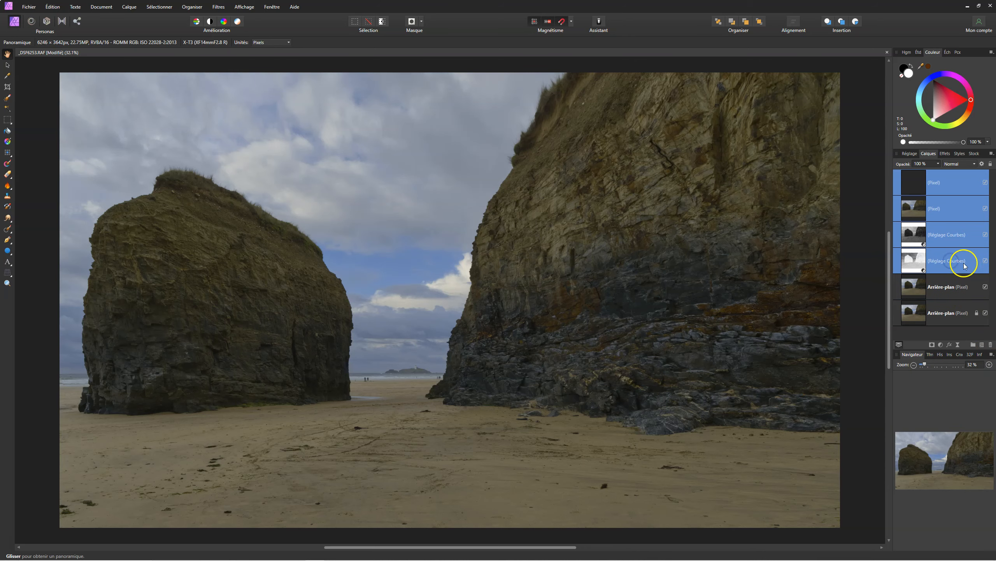
left_click(971, 286, "shift")
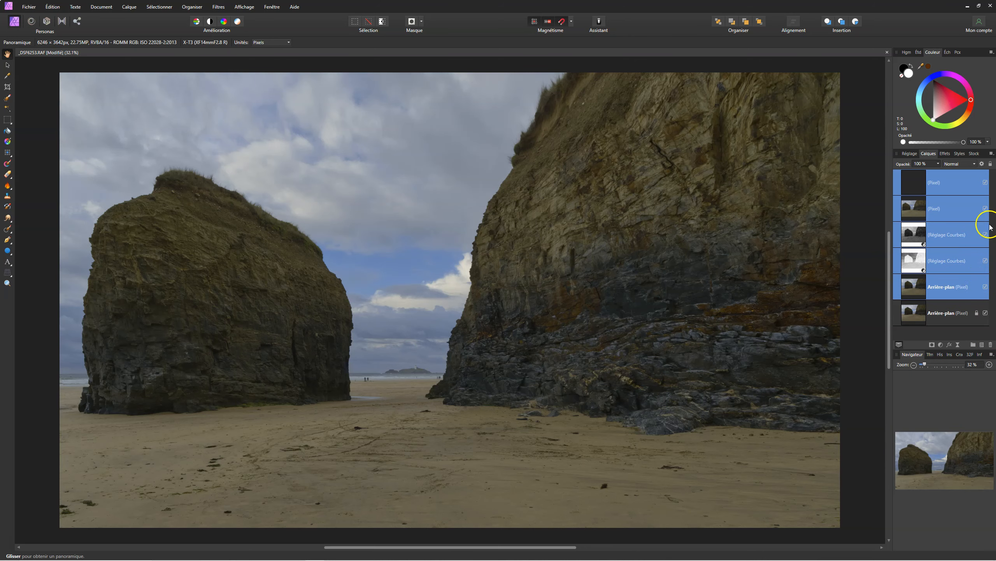
left_click(985, 182)
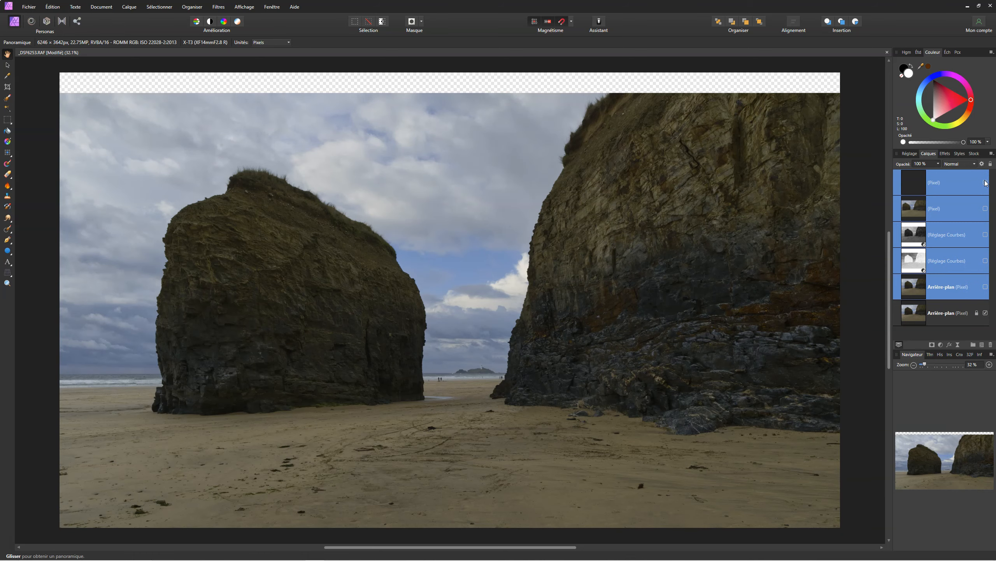
left_click(986, 183)
left_click(986, 182)
left_click(985, 182)
left_click(986, 183)
left_click(986, 182)
left_click(985, 183)
left_click(986, 182)
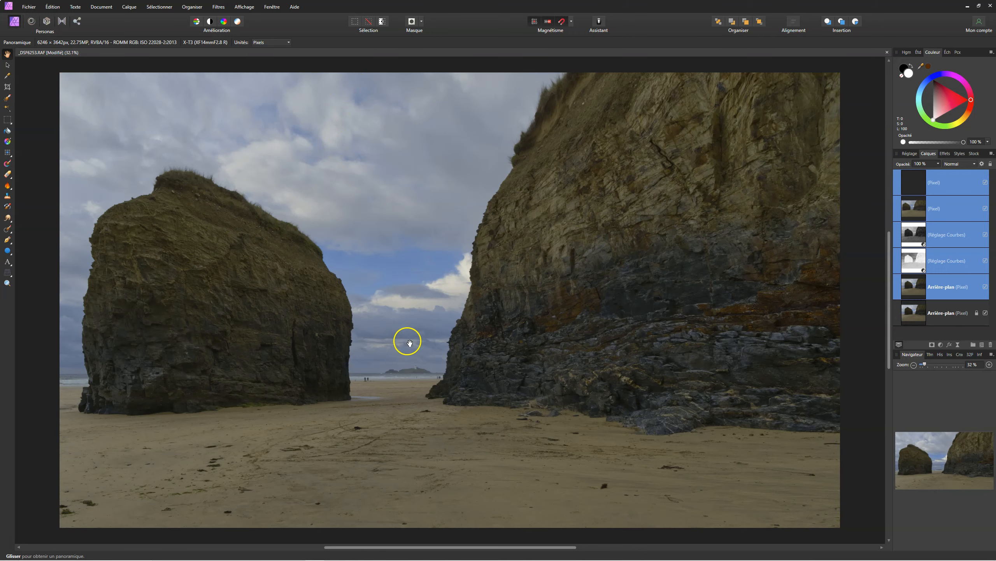
left_click(950, 183)
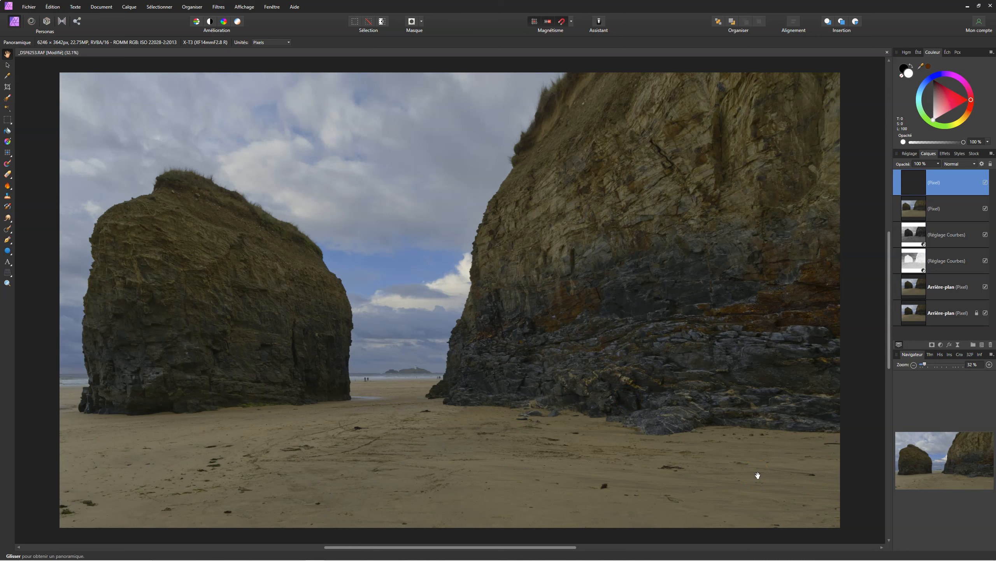
left_click(748, 481)
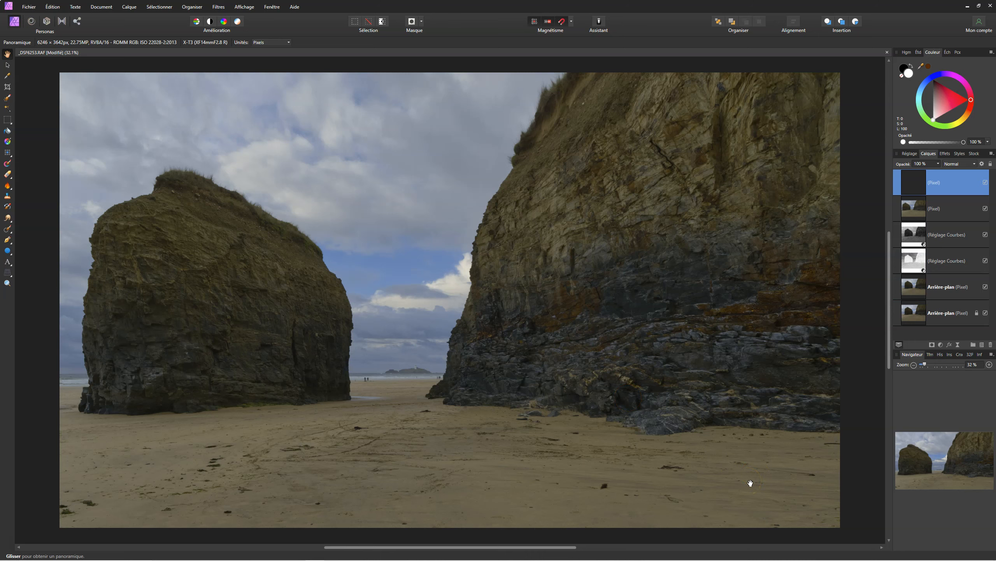